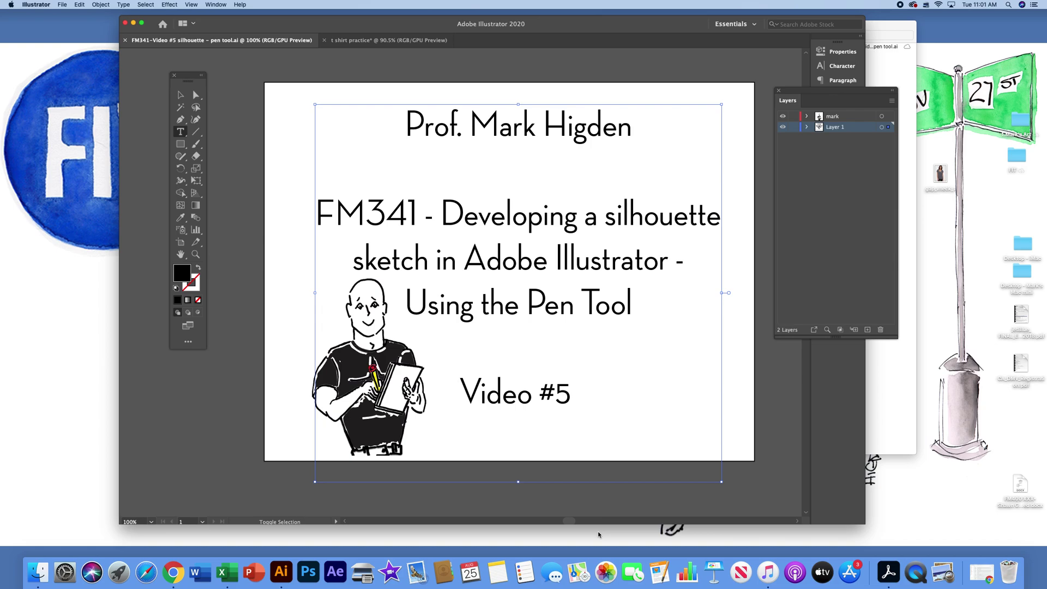
Step: Switch to the 't shirt practice' document showing the T-shirt photo and move the Layers panel aside
{"action": "left_click", "coordinate": [643, 513], "text": "super"}
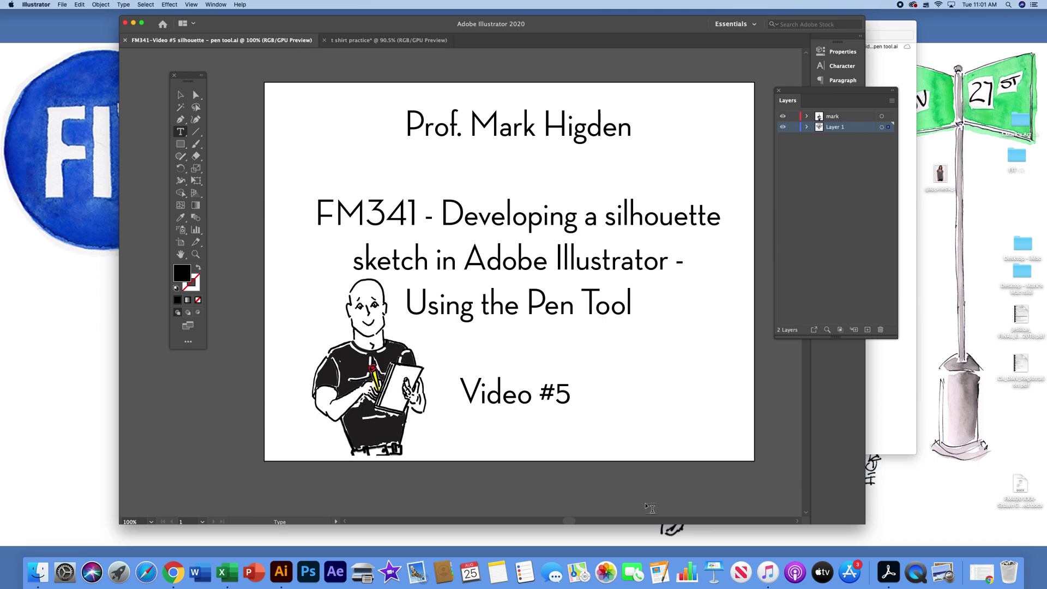
{"action": "left_click", "coordinate": [381, 41]}
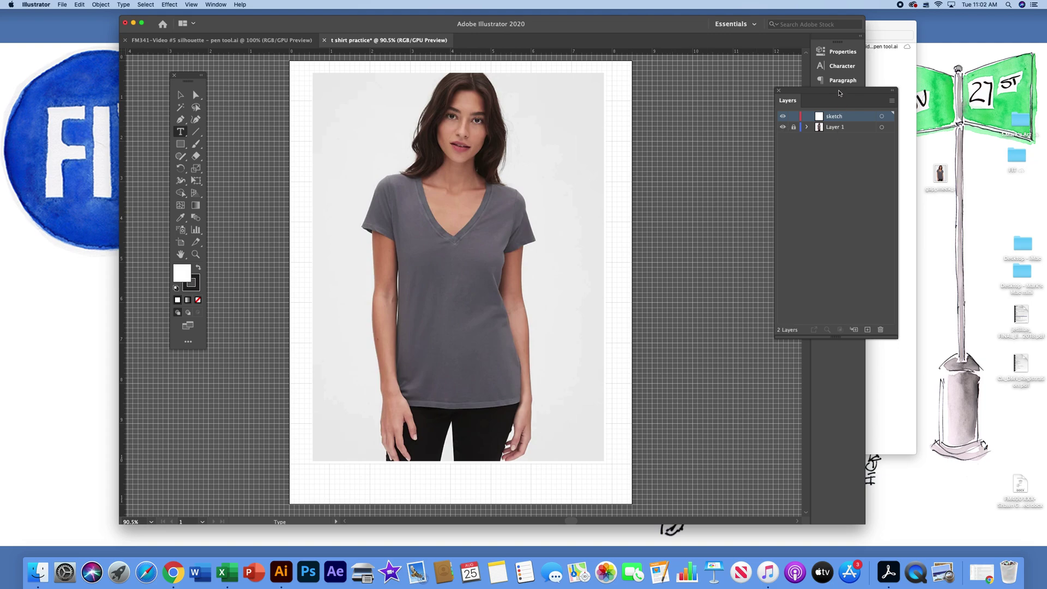
{"action": "left_click_drag", "start_coordinate": [839, 90], "coordinate": [732, 78]}
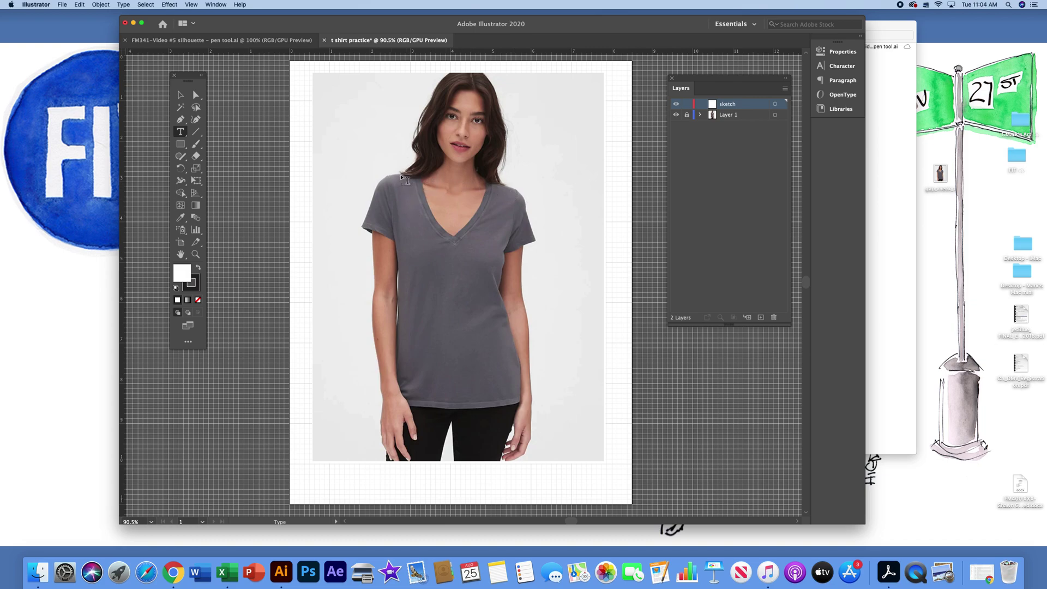
Step: Pick the Pen tool and reset colours to default white fill and black stroke, with stroke active
{"action": "left_click", "coordinate": [182, 123]}
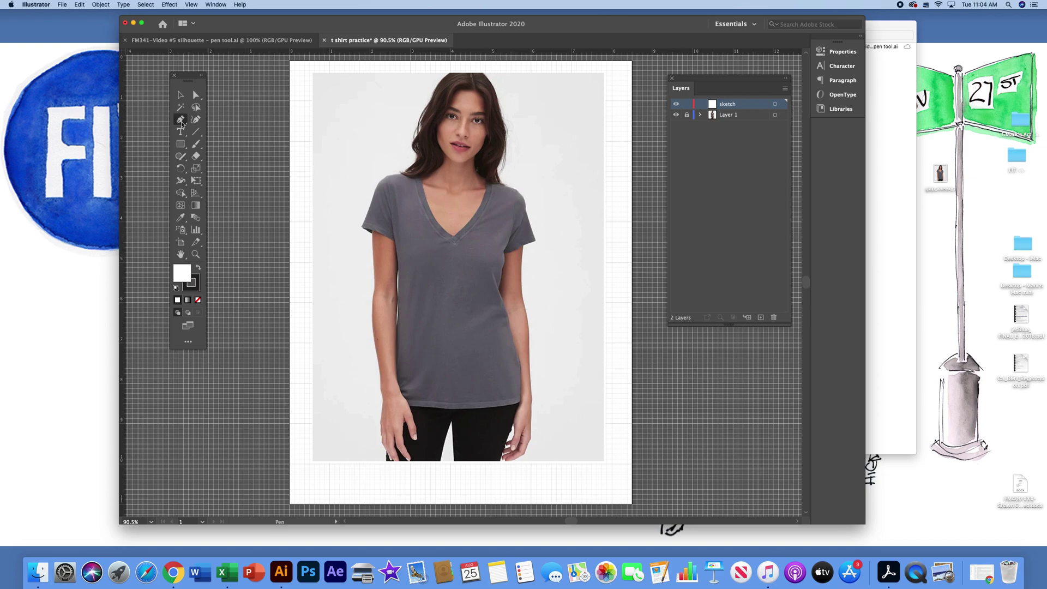
{"action": "left_click", "coordinate": [195, 291]}
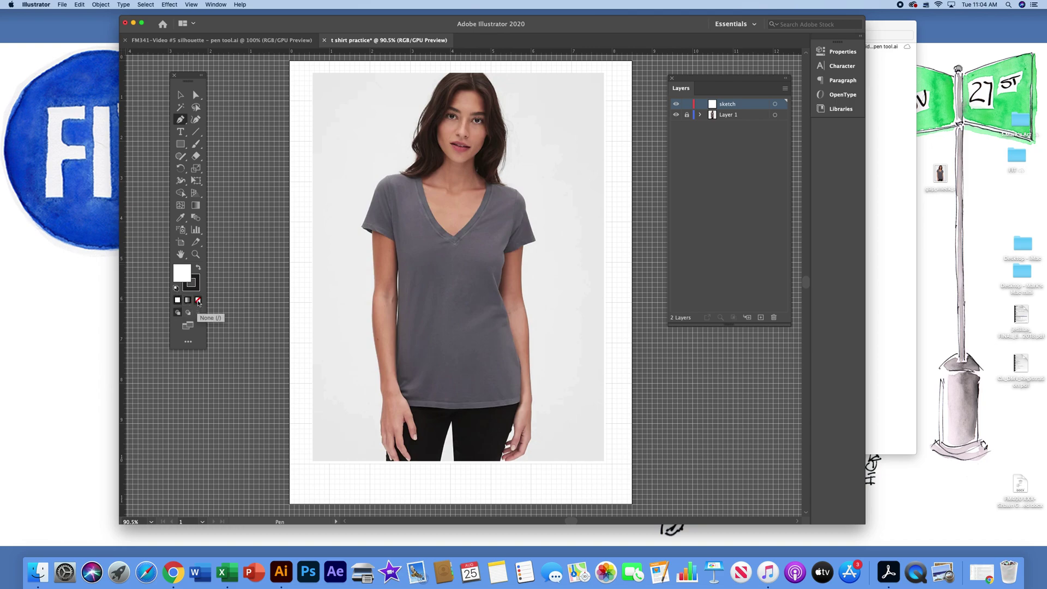
{"action": "left_click", "coordinate": [198, 299]}
{"action": "left_click", "coordinate": [176, 289]}
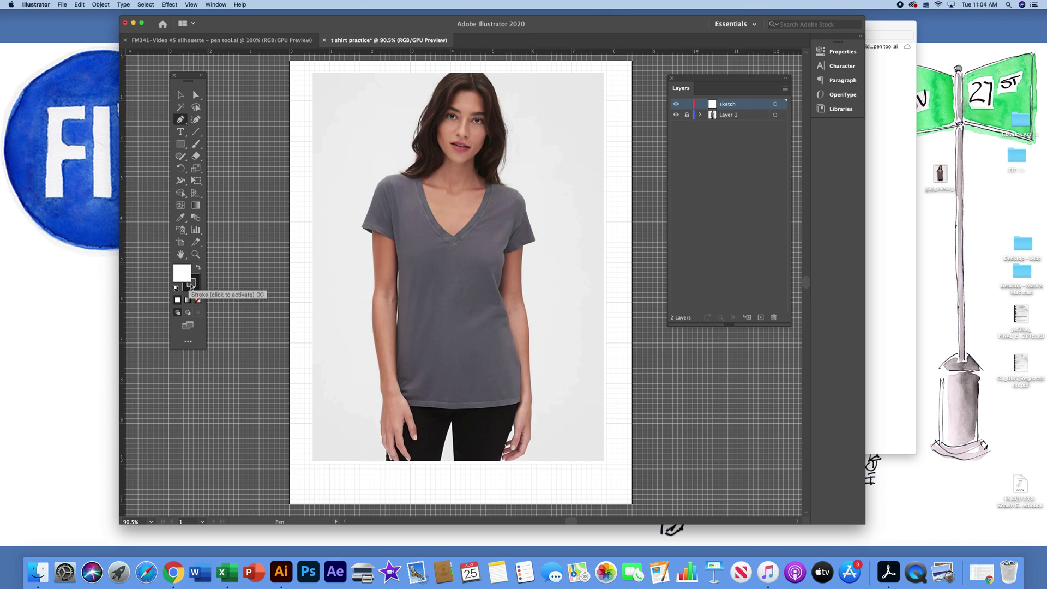
{"action": "left_click", "coordinate": [190, 284]}
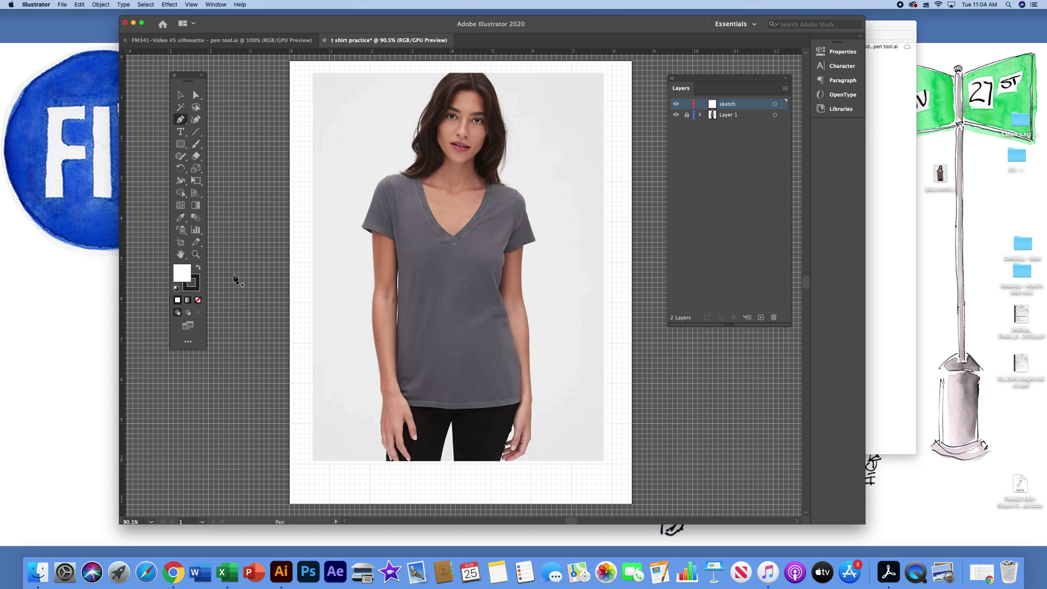
Step: Start the path at the V-neck bottom and curve it up along the neckline
{"action": "left_click", "coordinate": [451, 237]}
{"action": "left_click", "coordinate": [415, 177]}
{"action": "left_click_drag", "start_coordinate": [415, 168], "coordinate": [407, 114]}
{"action": "left_click_drag", "start_coordinate": [407, 114], "coordinate": [408, 114]}
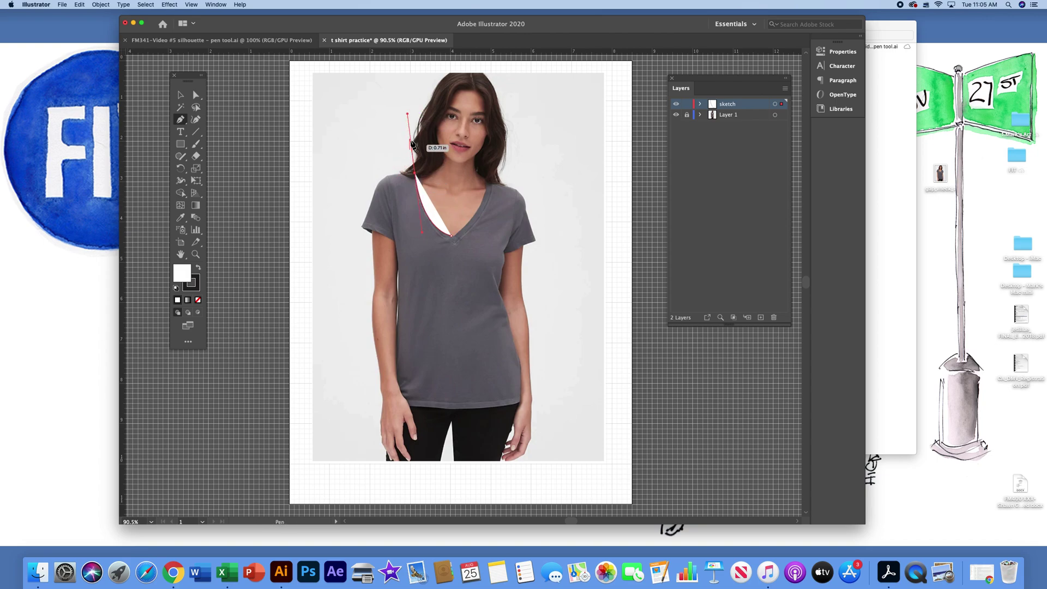
{"action": "left_click", "coordinate": [416, 173]}
Step: Extend the path with curved anchors across the shoulder and down to the sleeve edge
{"action": "left_click", "coordinate": [381, 181]}
{"action": "left_click_drag", "start_coordinate": [381, 183], "coordinate": [379, 190]}
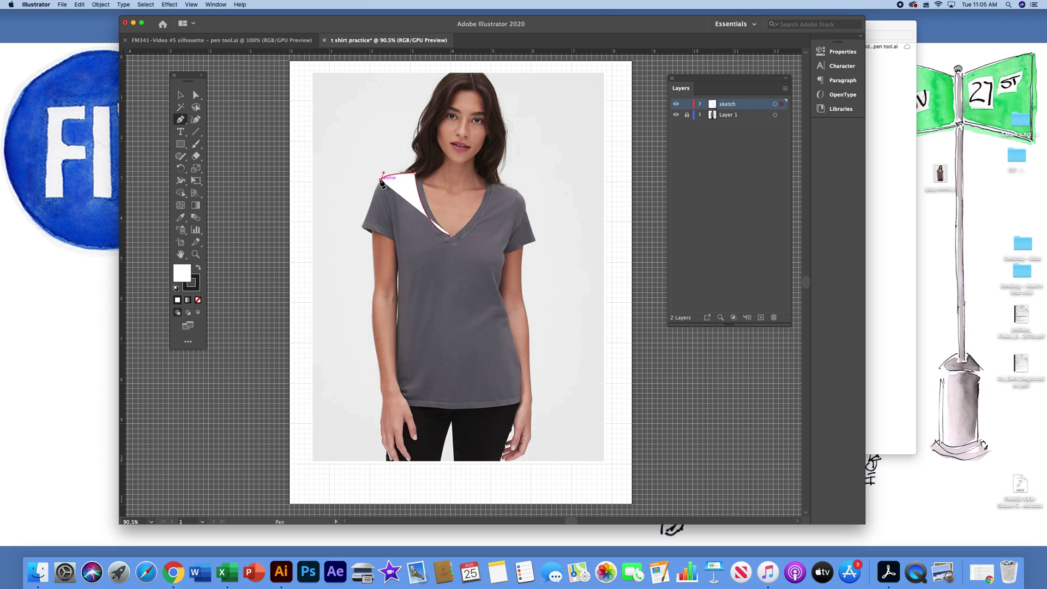
{"action": "left_click", "coordinate": [381, 179]}
{"action": "left_click", "coordinate": [397, 251], "text": "super"}
{"action": "left_click_drag", "start_coordinate": [397, 249], "coordinate": [396, 271]}
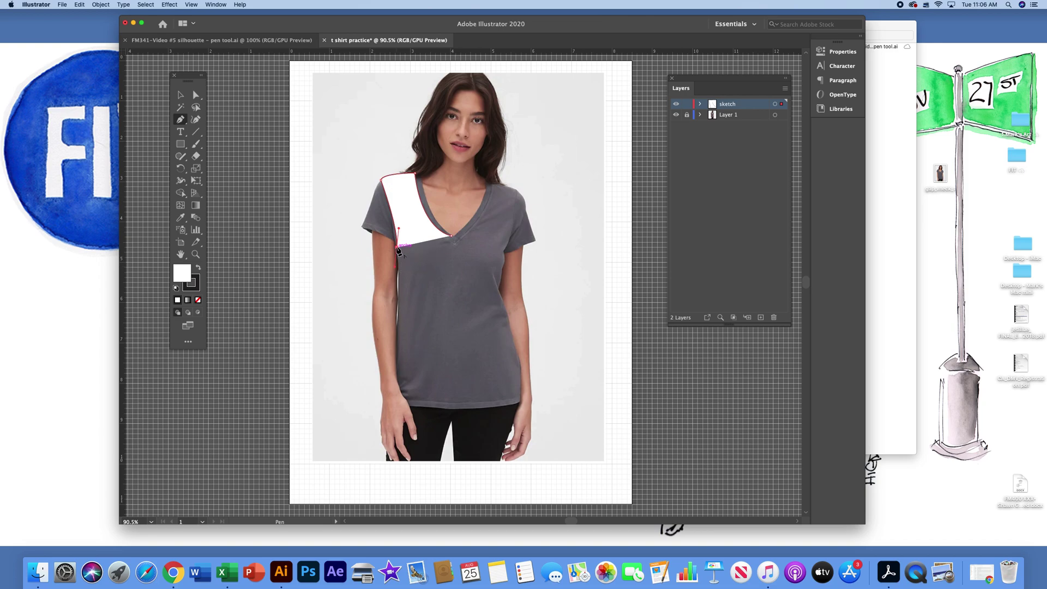
Step: Continue the path down the left side seam to the hem, ending with a corner at the hem's centre
{"action": "left_click", "coordinate": [397, 248]}
{"action": "left_click", "coordinate": [400, 365]}
{"action": "left_click_drag", "start_coordinate": [399, 363], "coordinate": [387, 431]}
{"action": "left_click_drag", "start_coordinate": [386, 431], "coordinate": [389, 431]}
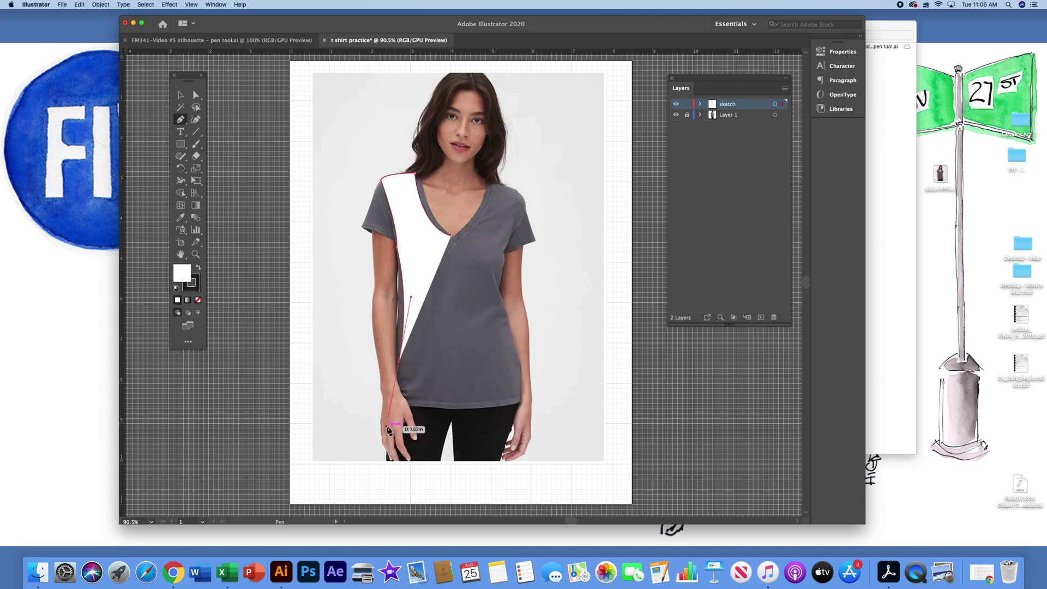
{"action": "left_click", "coordinate": [399, 362]}
{"action": "left_click", "coordinate": [399, 405]}
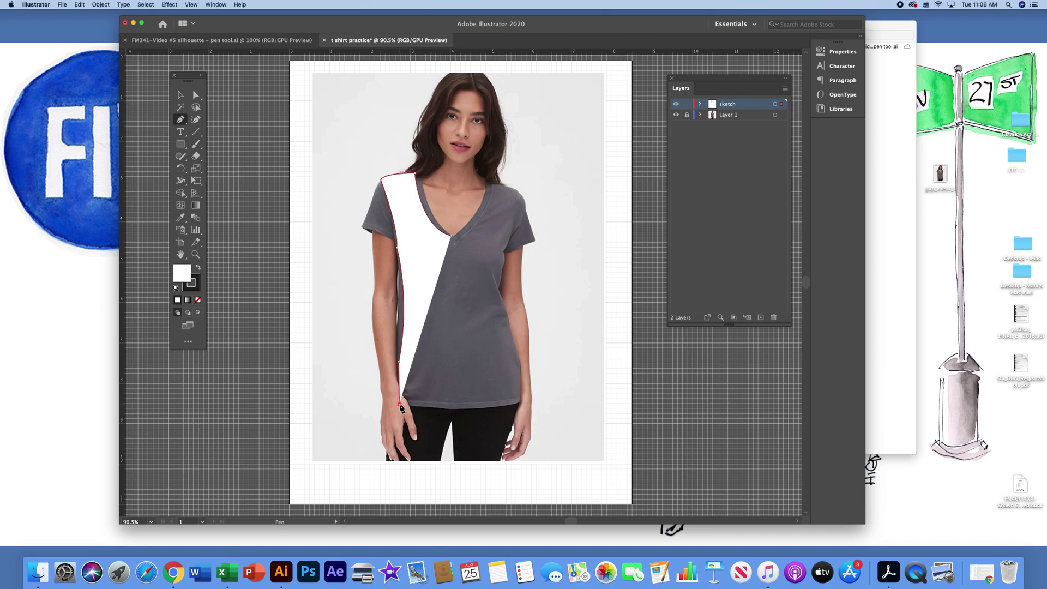
{"action": "left_click", "coordinate": [451, 404]}
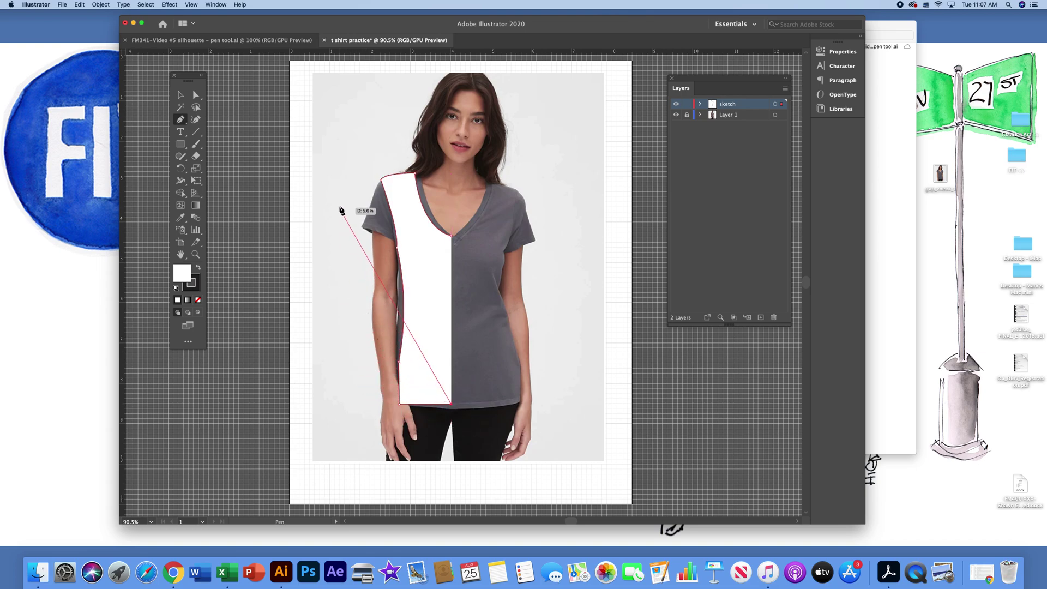
{"action": "left_click", "coordinate": [186, 98]}
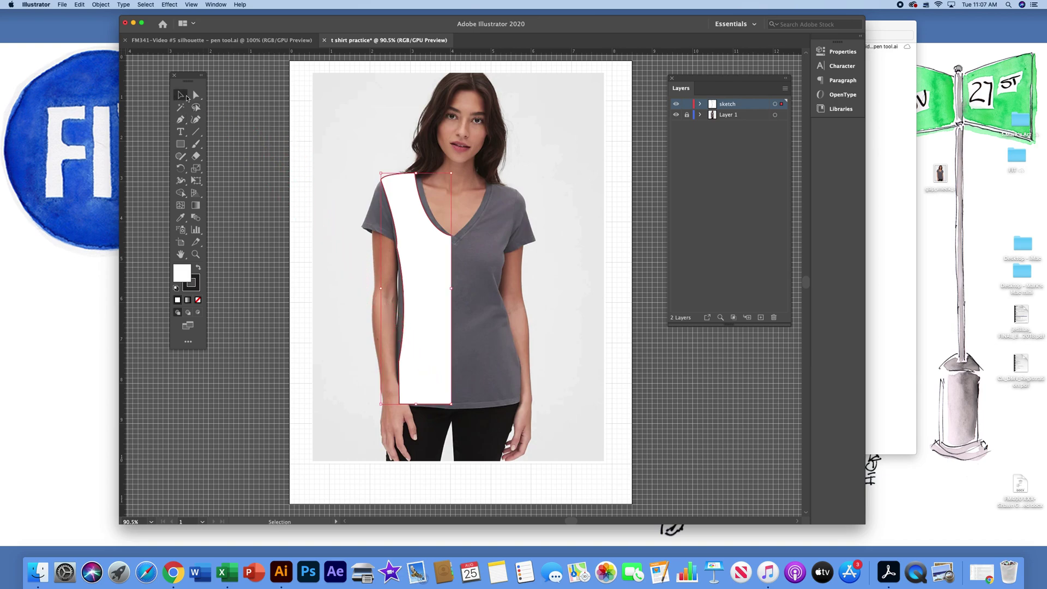
{"action": "left_click", "coordinate": [550, 203]}
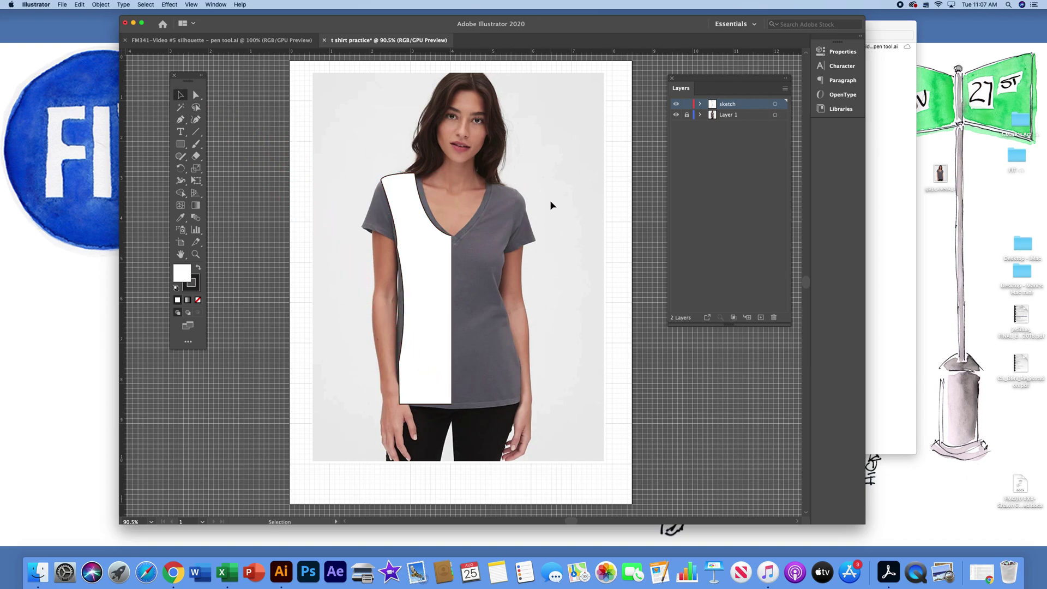
{"action": "left_click", "coordinate": [676, 115]}
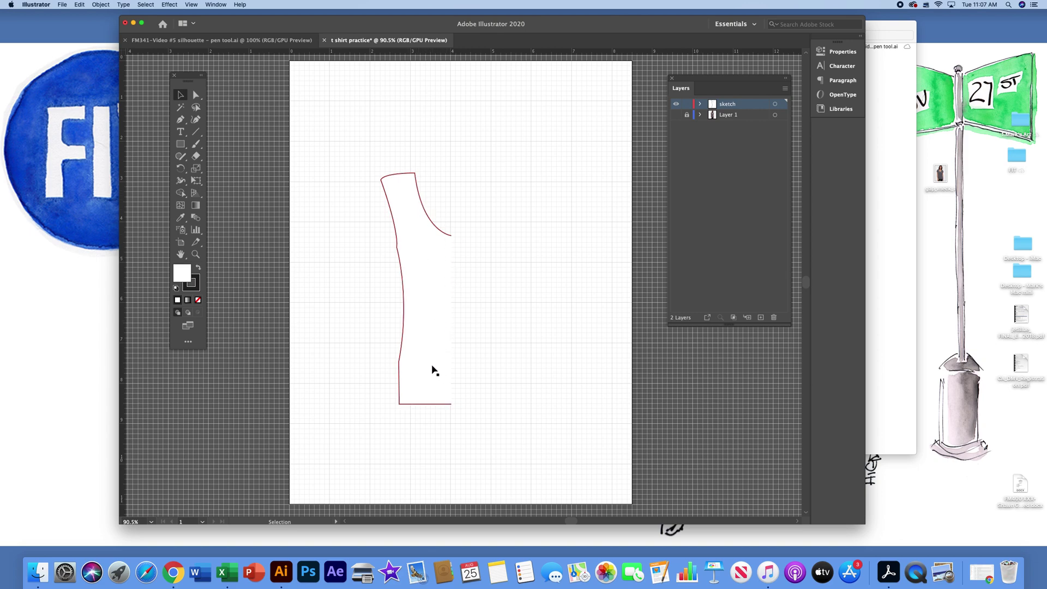
{"action": "left_click", "coordinate": [676, 115]}
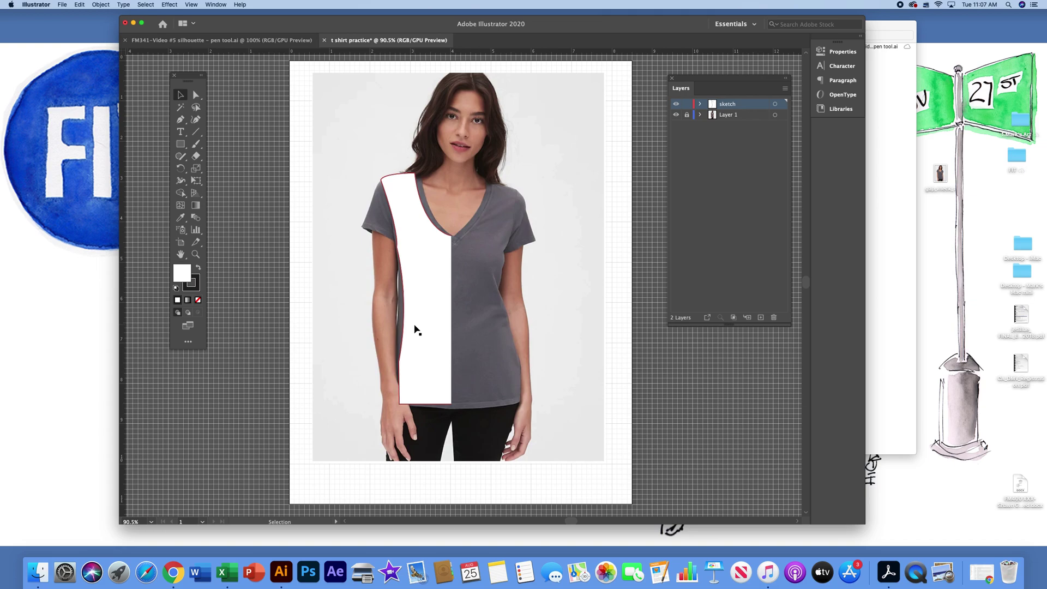
{"action": "left_click", "coordinate": [456, 304]}
Step: Nudge the left half's neckline anchor slightly right with Direct Selection to match the photo
{"action": "left_click", "coordinate": [197, 96]}
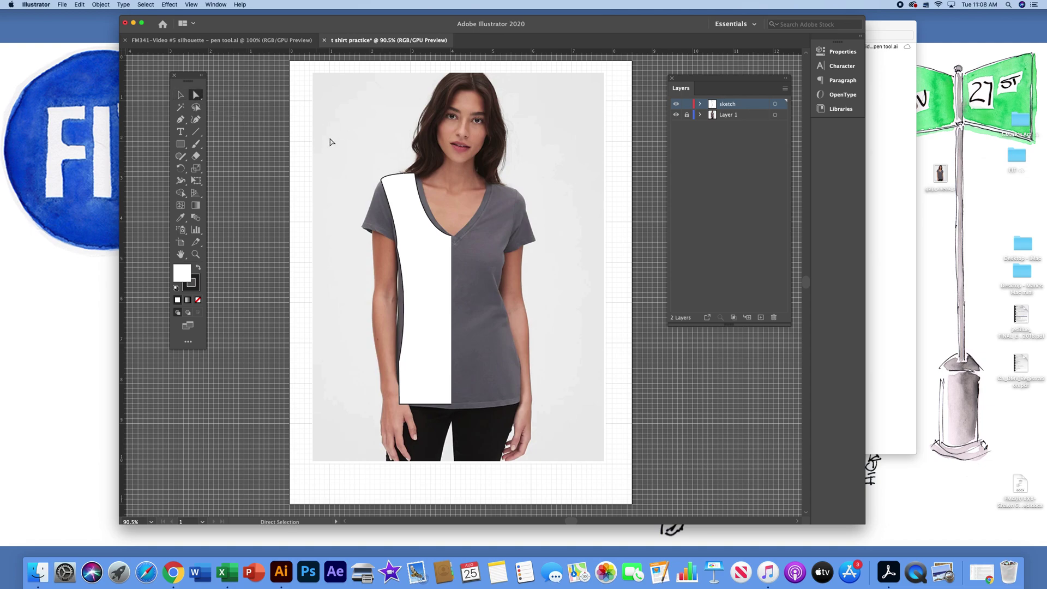
{"action": "left_click", "coordinate": [414, 173]}
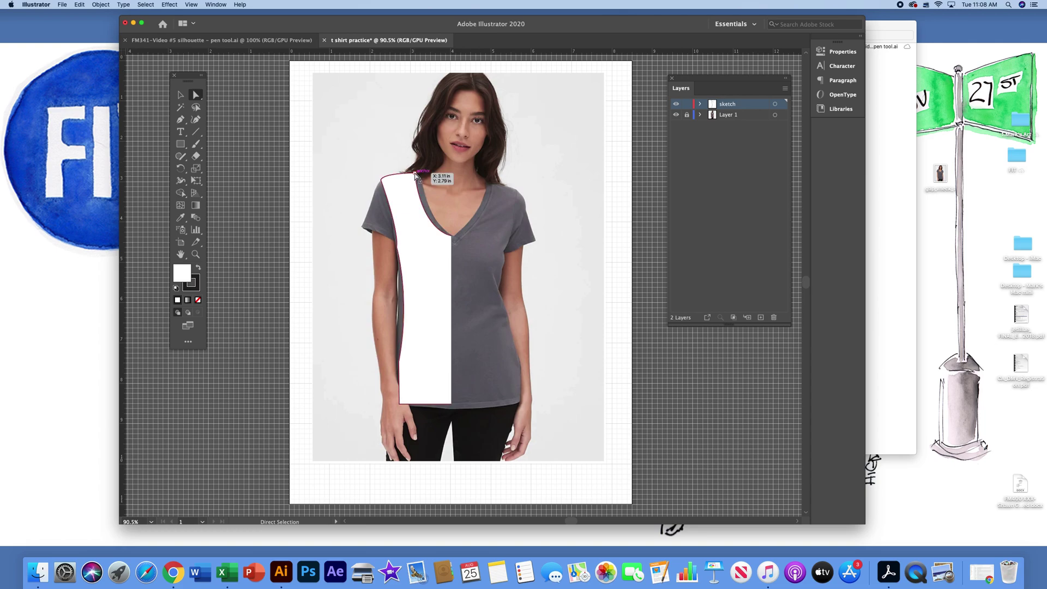
{"action": "left_click_drag", "start_coordinate": [415, 173], "coordinate": [422, 174]}
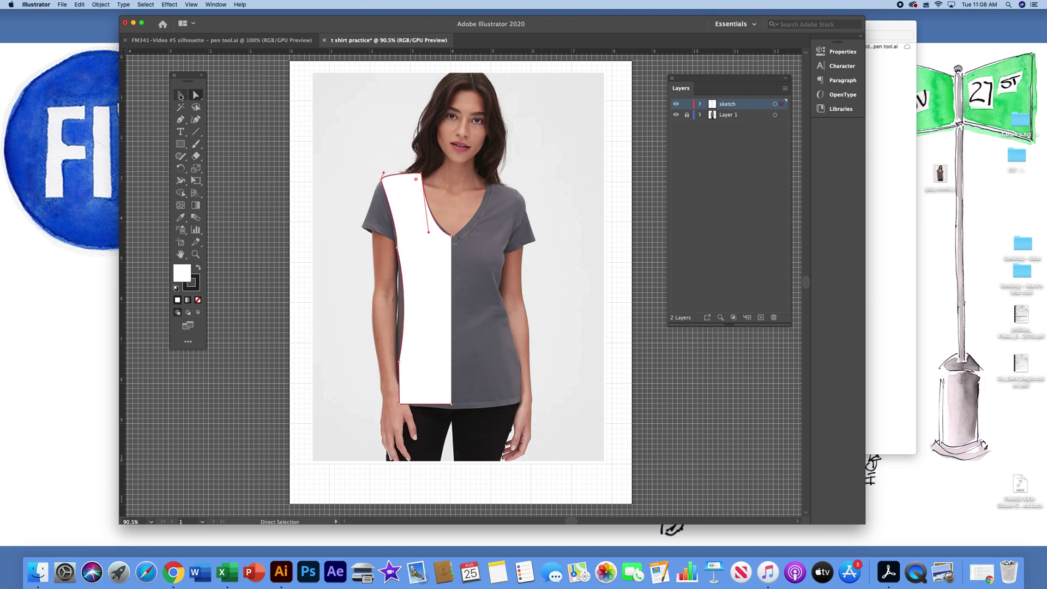
{"action": "key", "text": "v"}
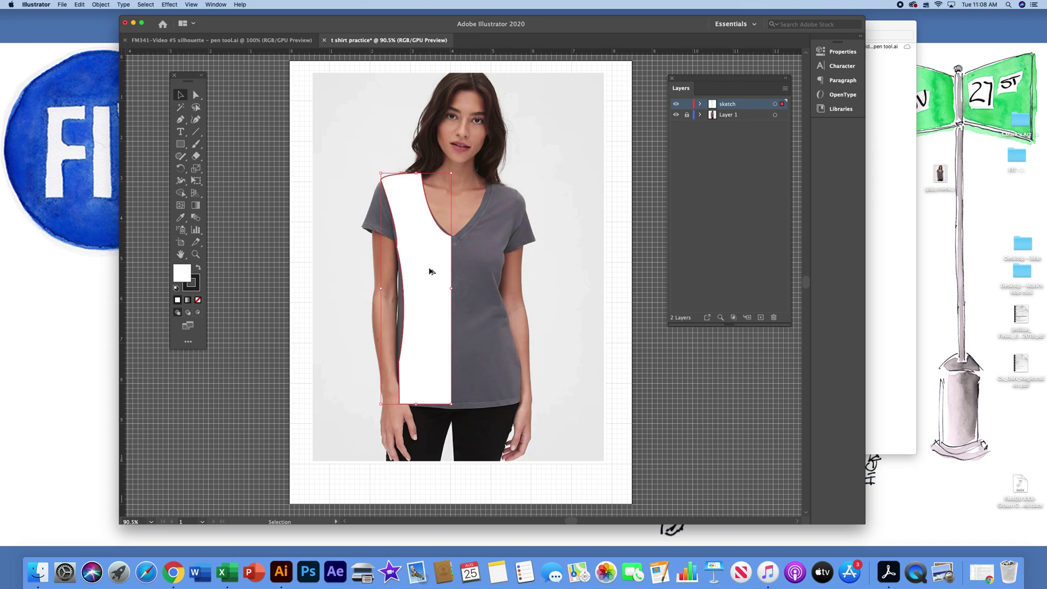
Step: Drag a copy of the white half-shape to the right side of the shirt photo
{"action": "left_click_drag", "start_coordinate": [429, 271], "coordinate": [504, 269]}
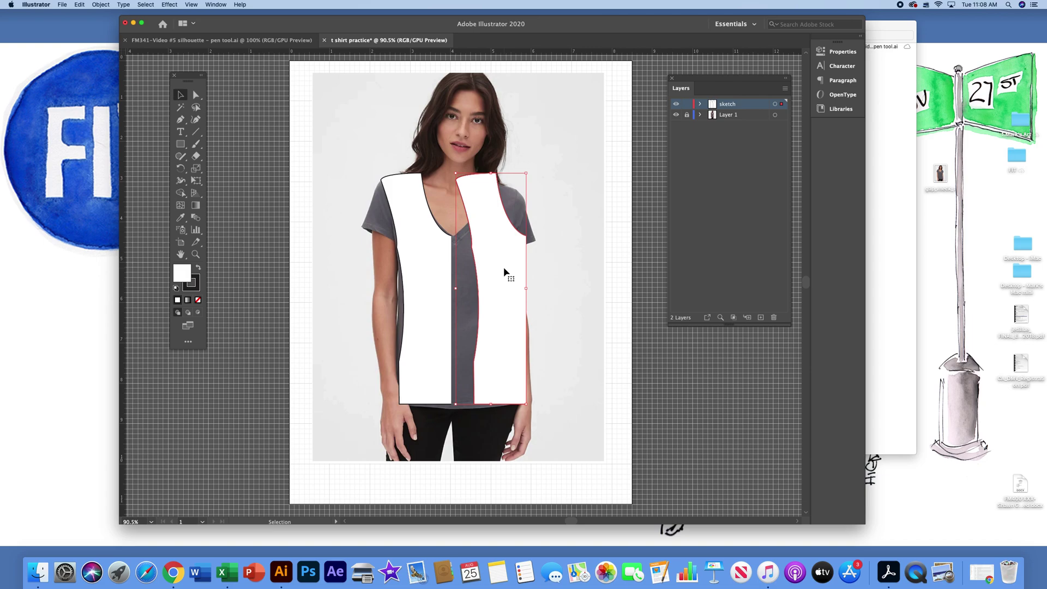
{"action": "key", "text": "super+z"}
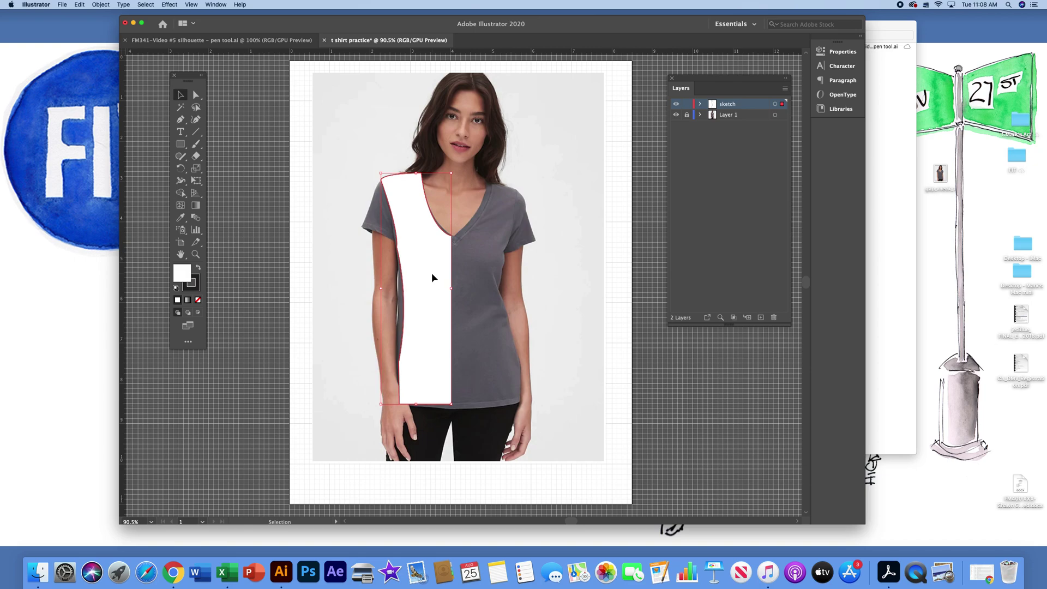
{"action": "left_click_drag", "start_coordinate": [432, 277], "coordinate": [495, 276]}
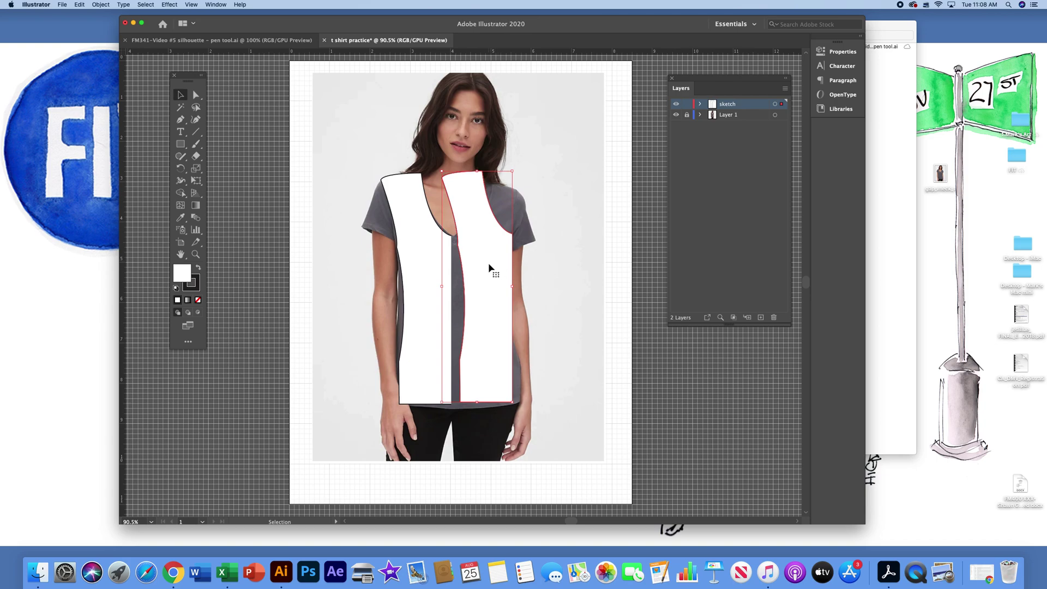
Step: Reflect the copied half across the Vertical axis via Transform > Reflect, checking with Preview
{"action": "right_click", "coordinate": [488, 266]}
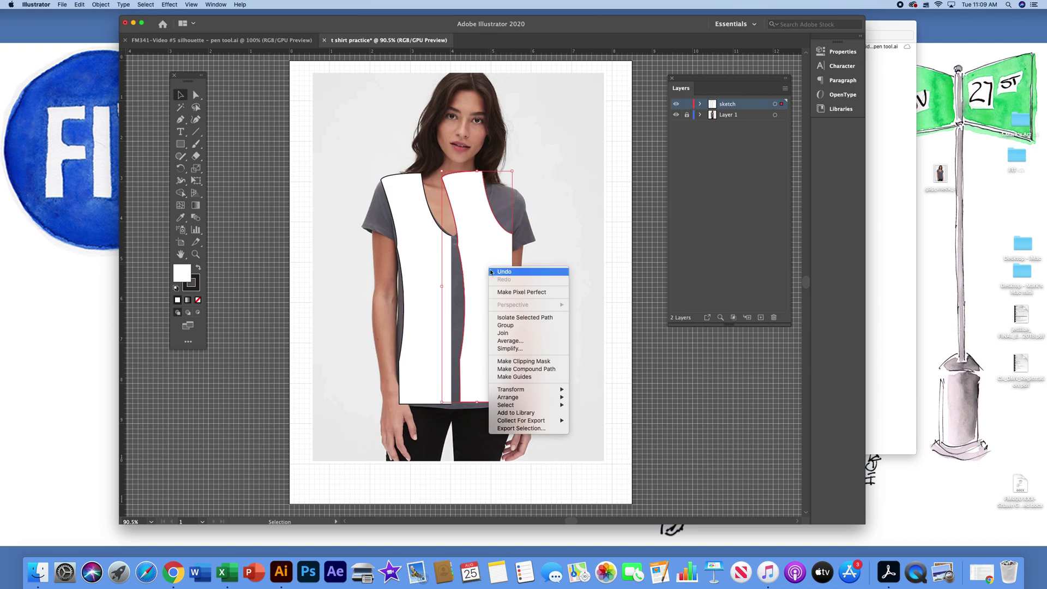
{"action": "mouse_move", "coordinate": [501, 391]}
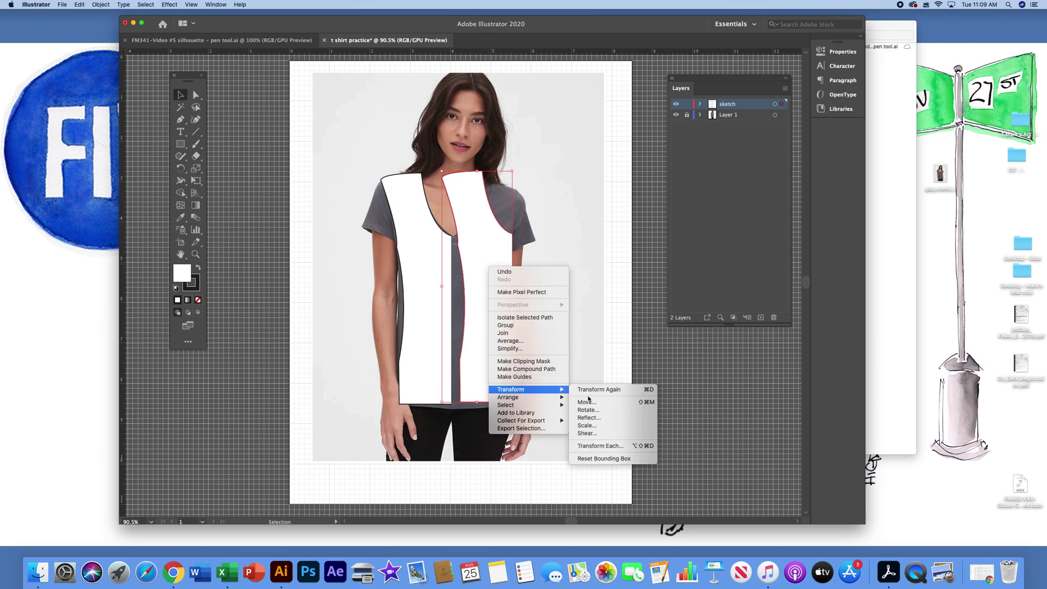
{"action": "left_click", "coordinate": [589, 417]}
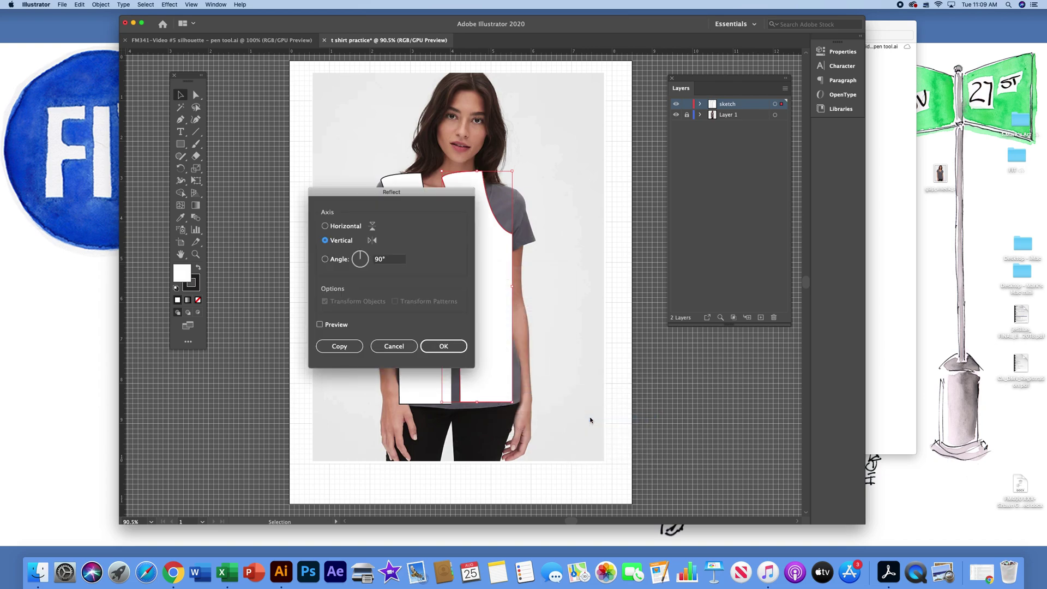
{"action": "left_click_drag", "start_coordinate": [451, 206], "coordinate": [370, 92]}
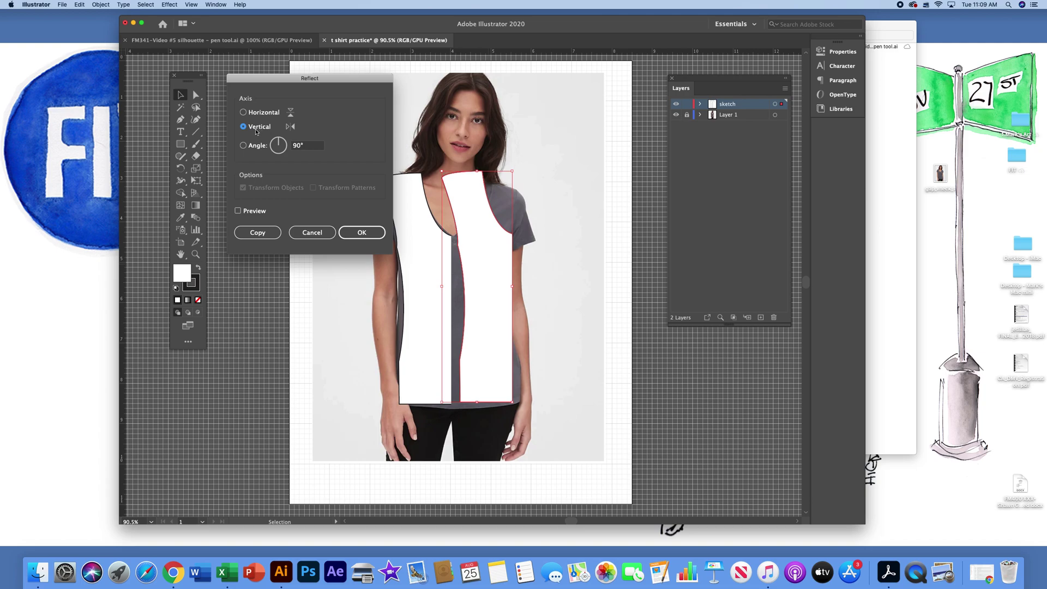
{"action": "left_click", "coordinate": [238, 211]}
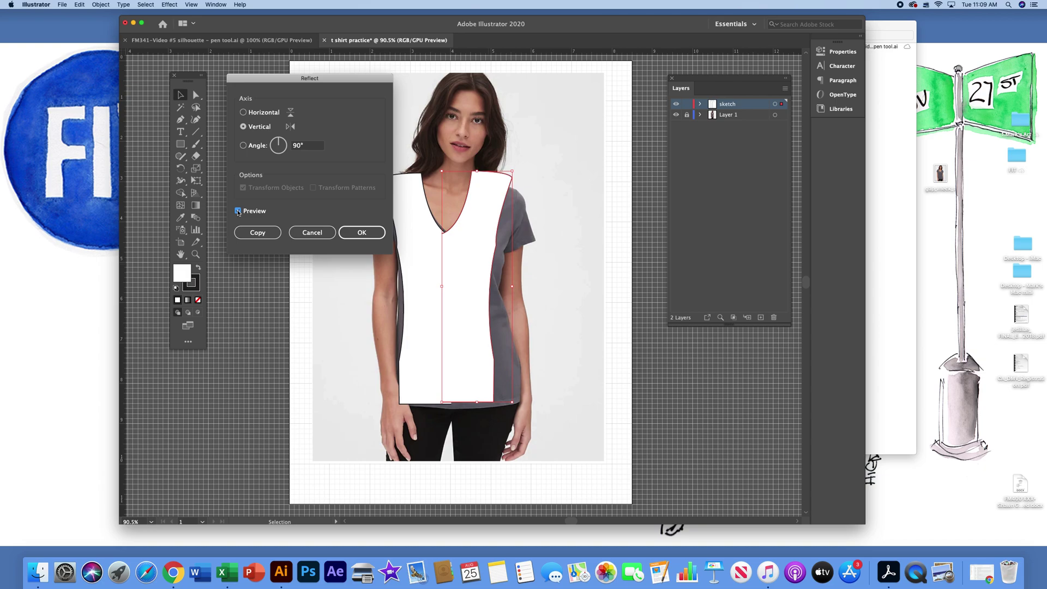
{"action": "left_click", "coordinate": [238, 211]}
{"action": "left_click", "coordinate": [238, 211]}
{"action": "left_click", "coordinate": [238, 211]}
{"action": "left_click", "coordinate": [238, 211]}
{"action": "left_click", "coordinate": [358, 230]}
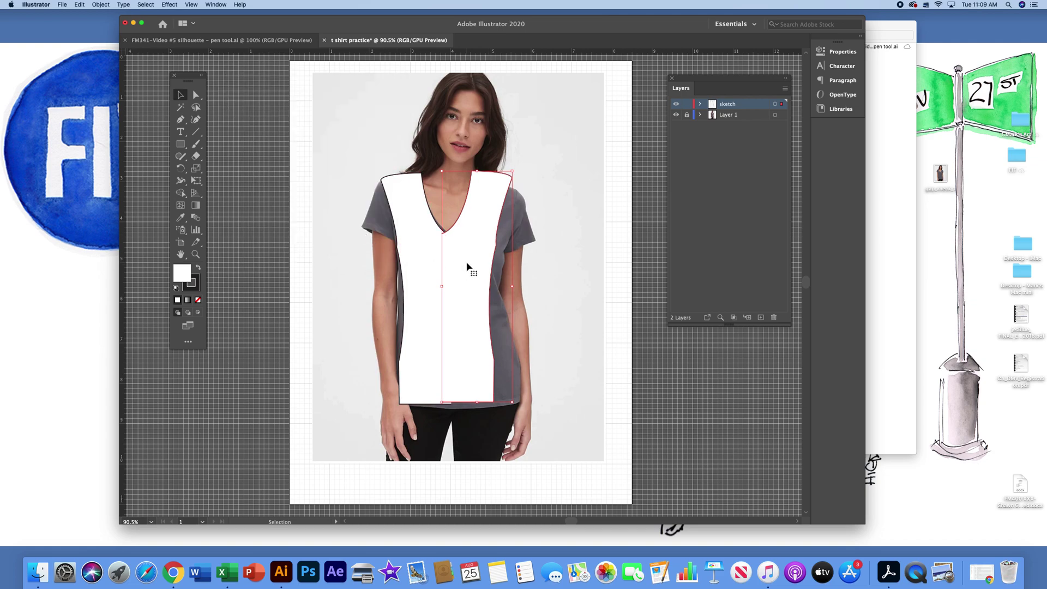
Step: Move the mirrored half right and nudge it down to meet the left half at the centre
{"action": "left_click_drag", "start_coordinate": [467, 267], "coordinate": [487, 264]}
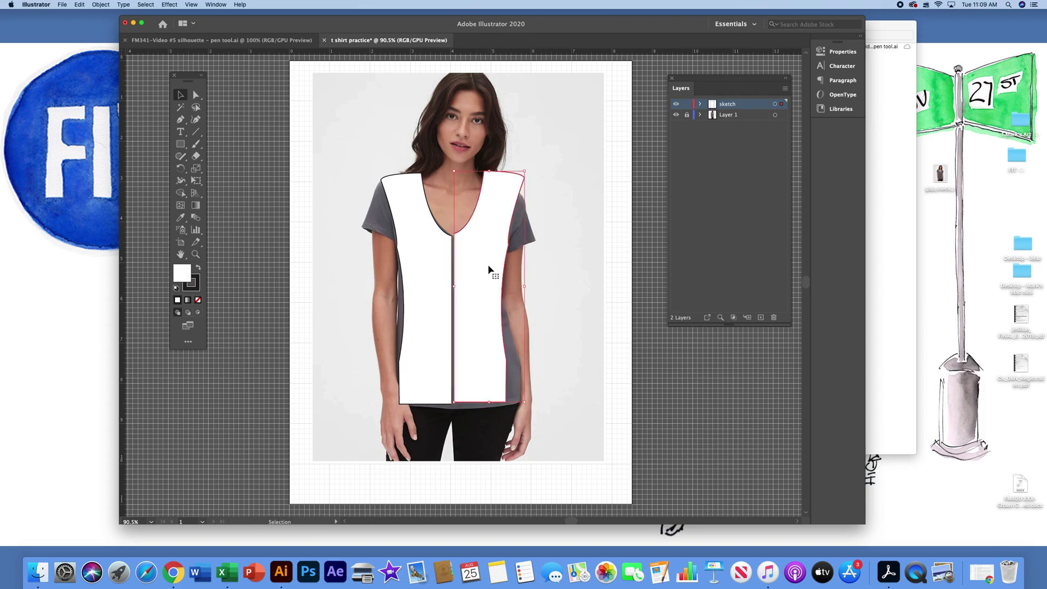
{"action": "key", "text": "Down"}
{"action": "key", "text": "Down"}
{"action": "key", "text": "Down"}
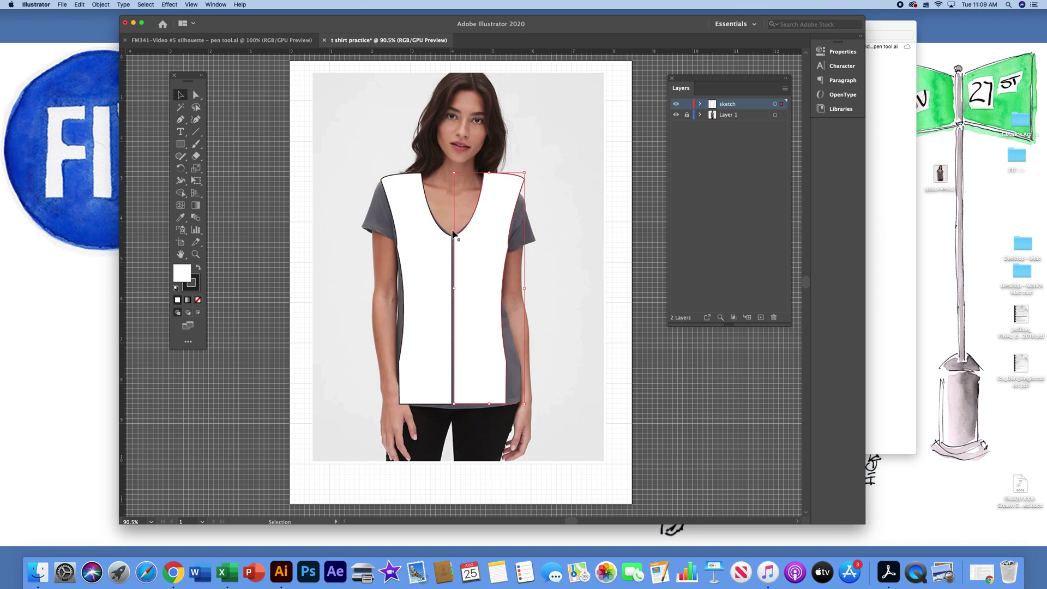
Step: Deselect the shape and hide Layer 1 so the T-shirt photo disappears
{"action": "left_click", "coordinate": [573, 254]}
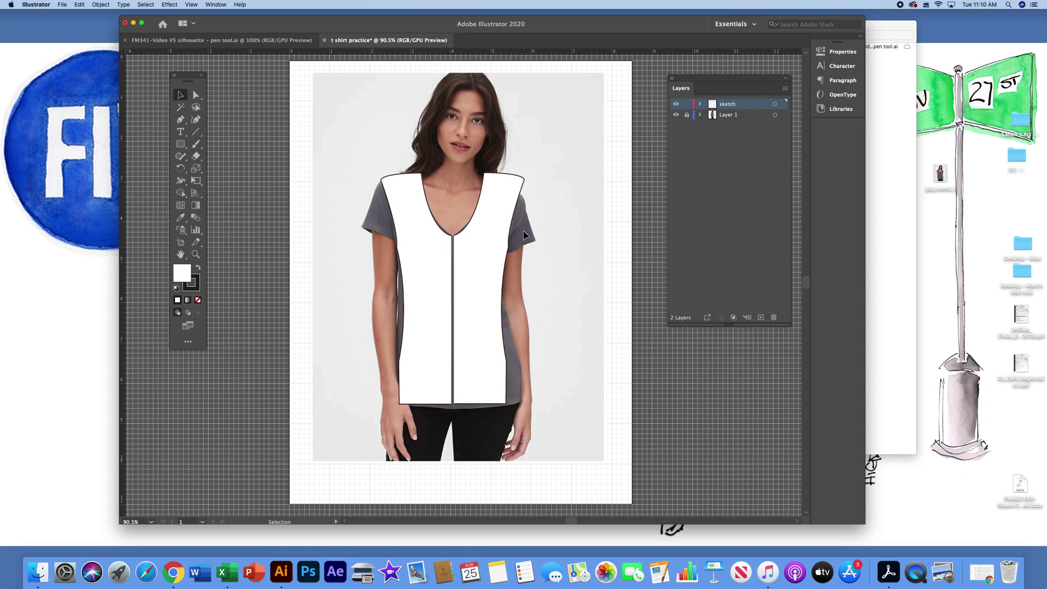
{"action": "left_click", "coordinate": [676, 118]}
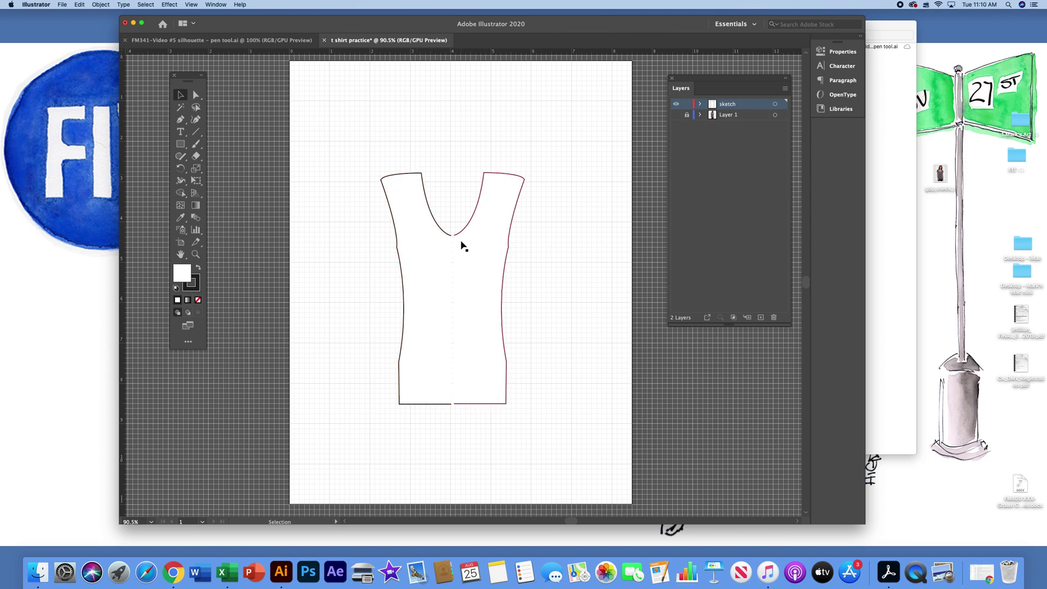
Step: Select the two V-neck bottom anchors and join them with Object > Path > Join
{"action": "left_click", "coordinate": [195, 96]}
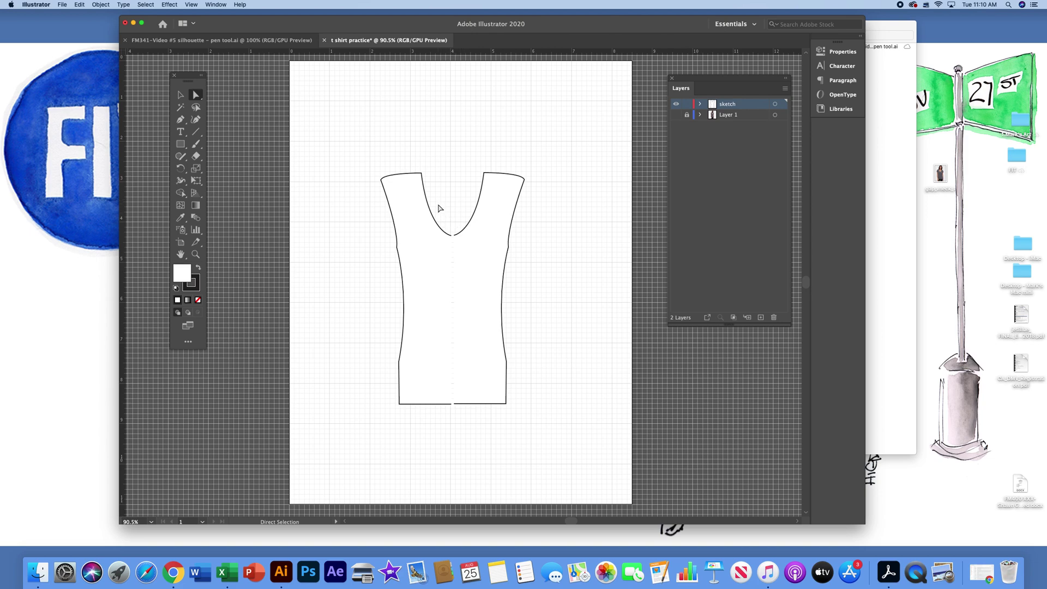
{"action": "left_click_drag", "start_coordinate": [438, 205], "coordinate": [472, 256]}
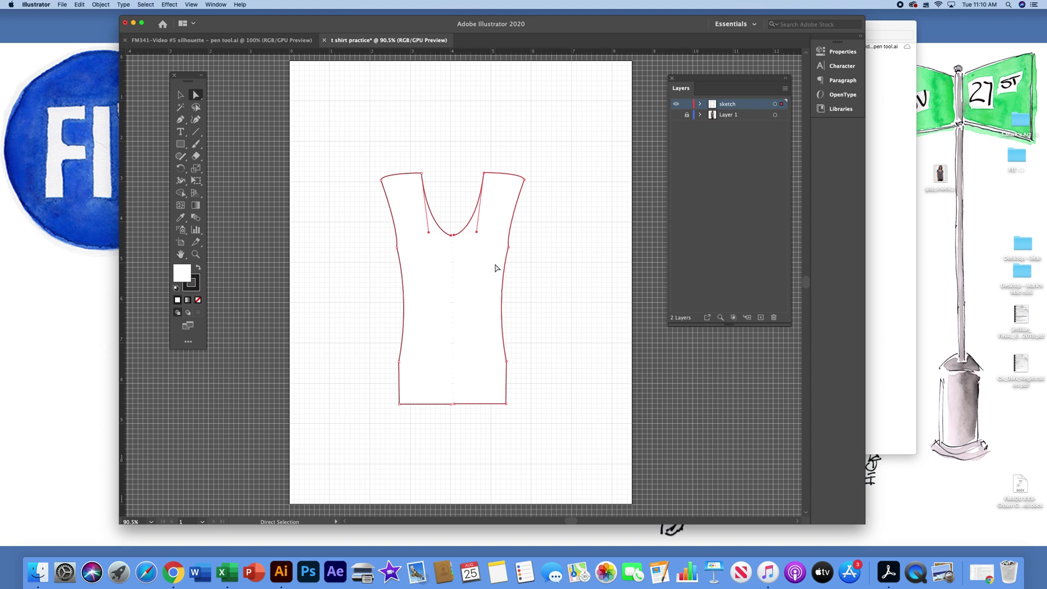
{"action": "key", "text": "v"}
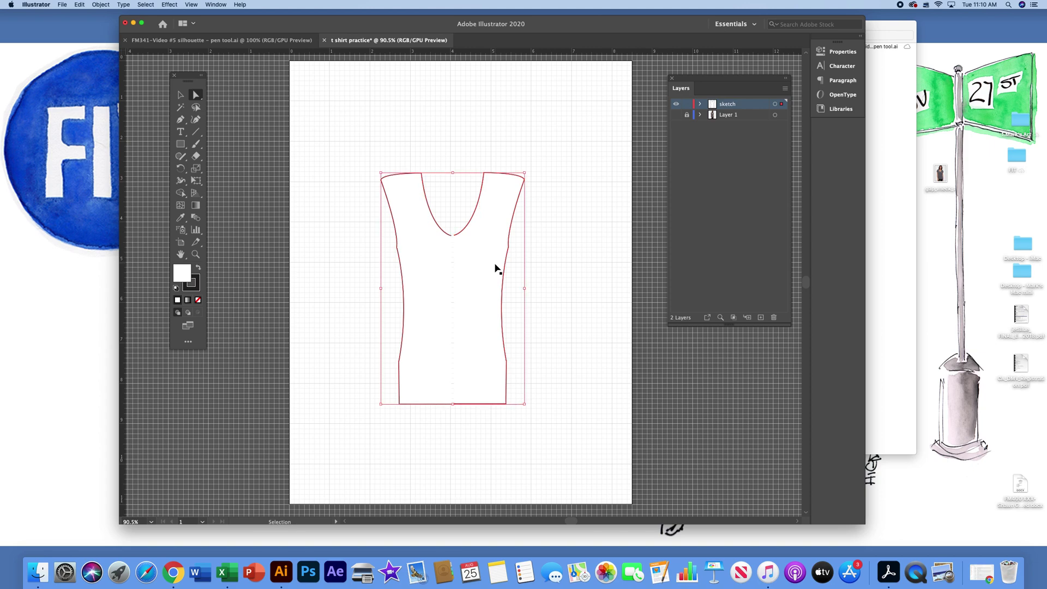
{"action": "key", "text": "a"}
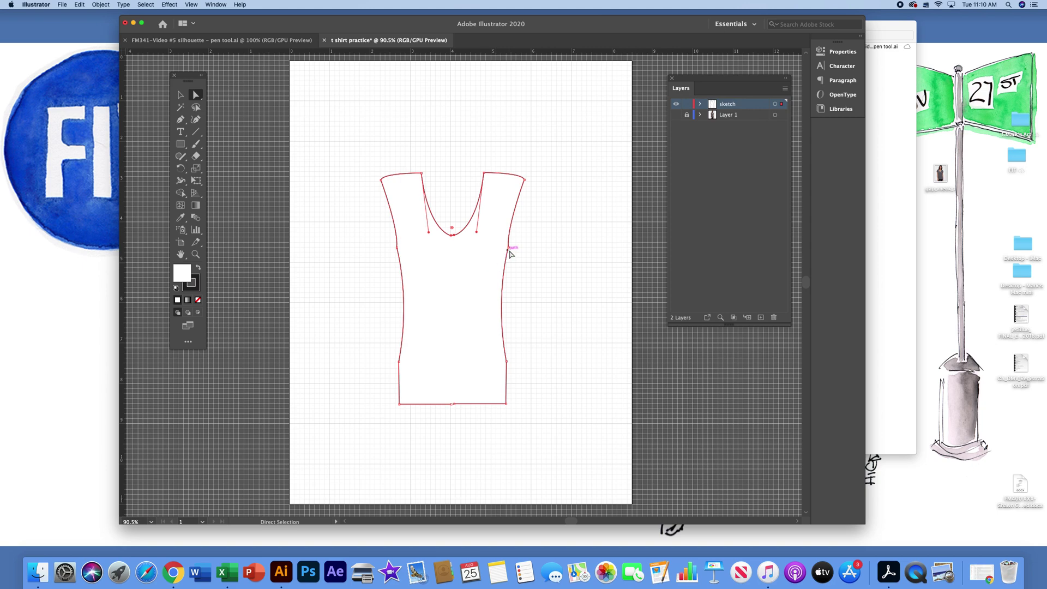
{"action": "key", "text": "v"}
{"action": "key", "text": "a"}
{"action": "left_click", "coordinate": [101, 4]}
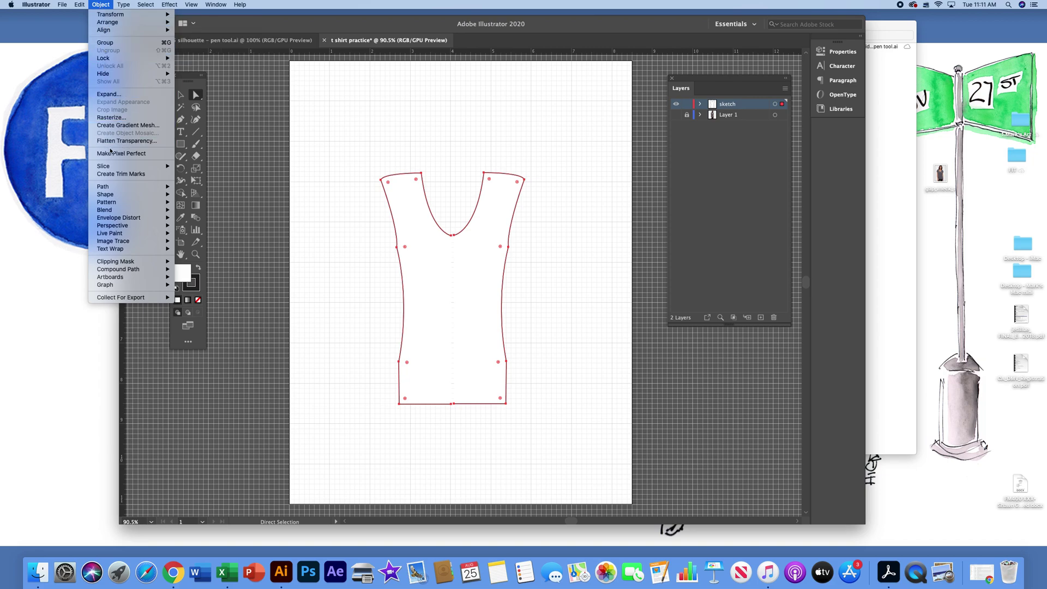
{"action": "mouse_move", "coordinate": [112, 189]}
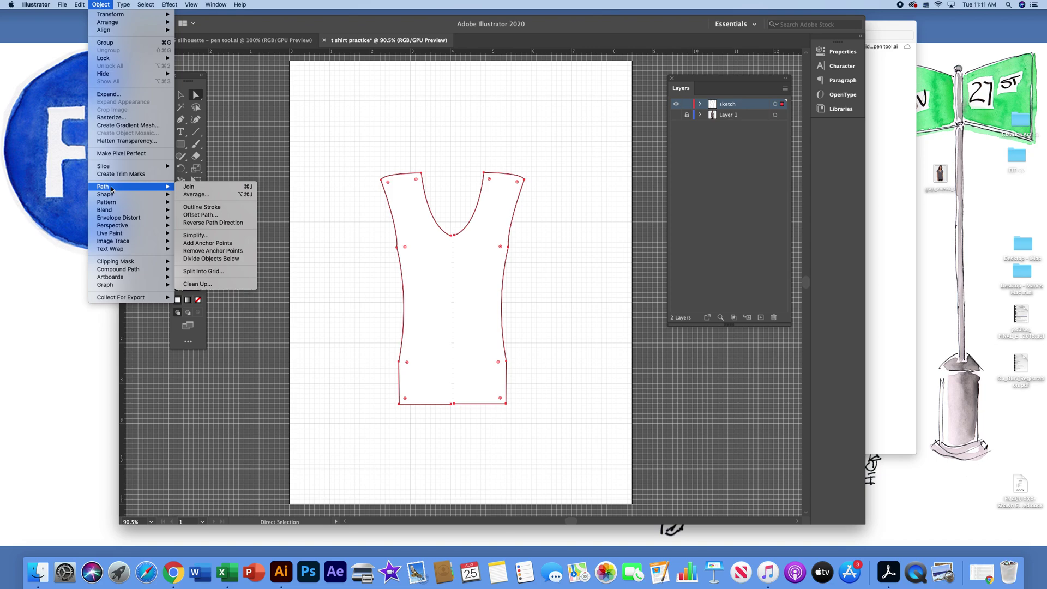
{"action": "left_click", "coordinate": [248, 187]}
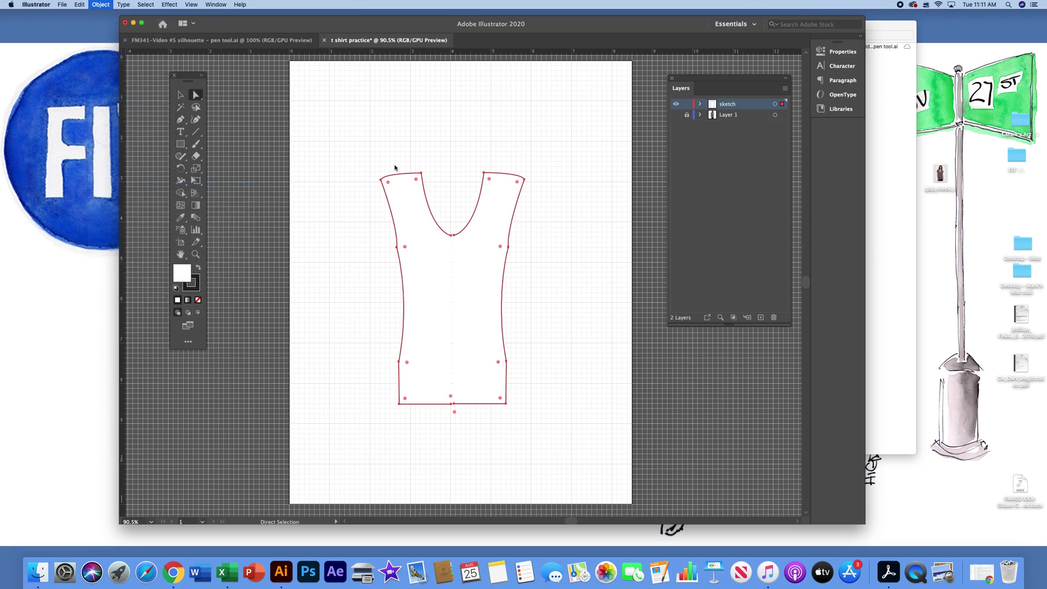
{"action": "left_click", "coordinate": [468, 160]}
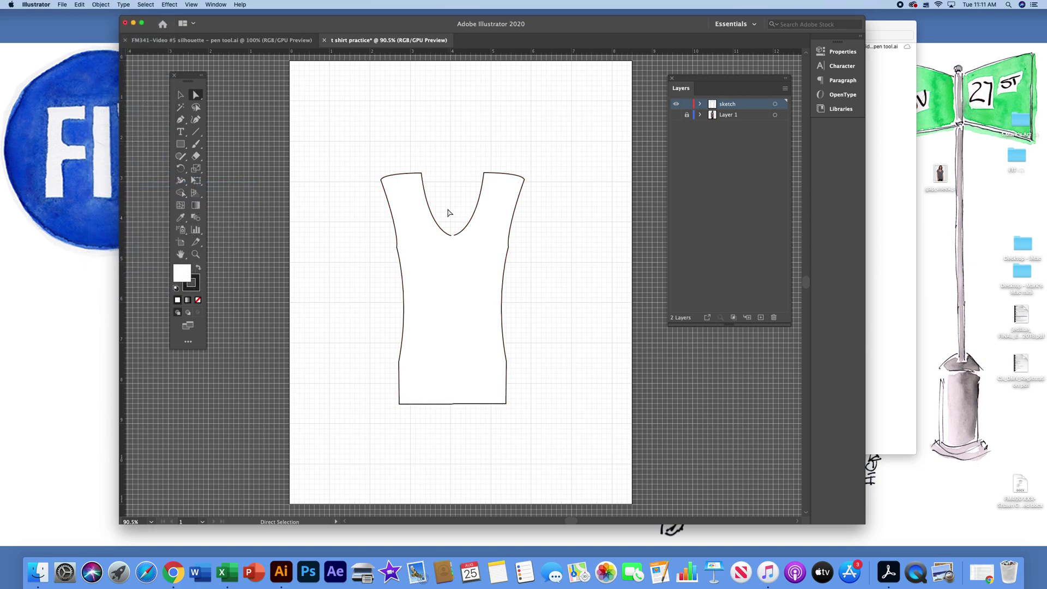
Step: Reselect the V-neck bottom anchors to check the join, then deselect and zoom in
{"action": "left_click_drag", "start_coordinate": [436, 206], "coordinate": [474, 251]}
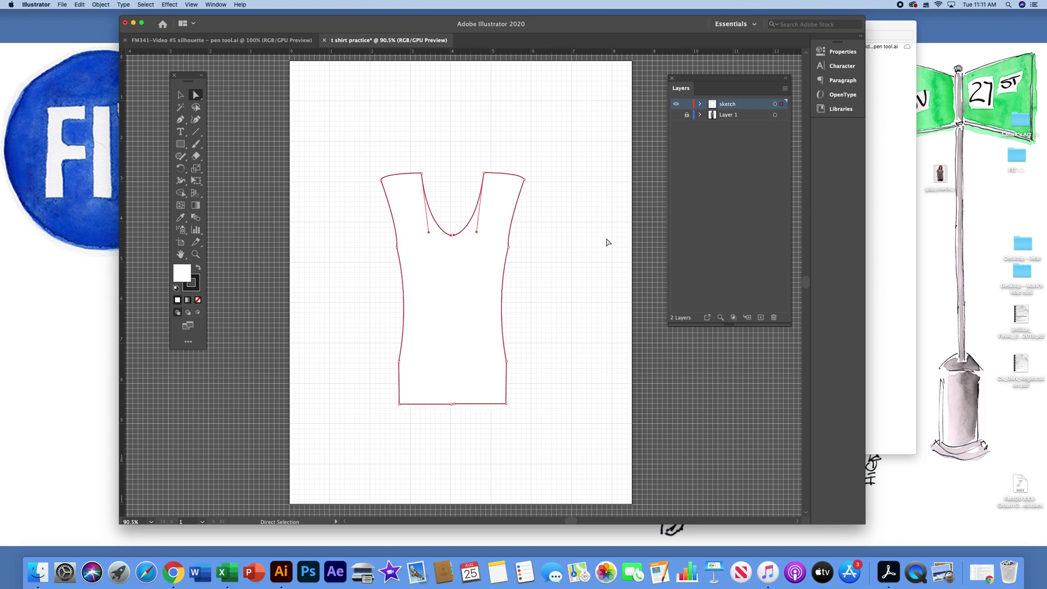
{"action": "key", "text": "v"}
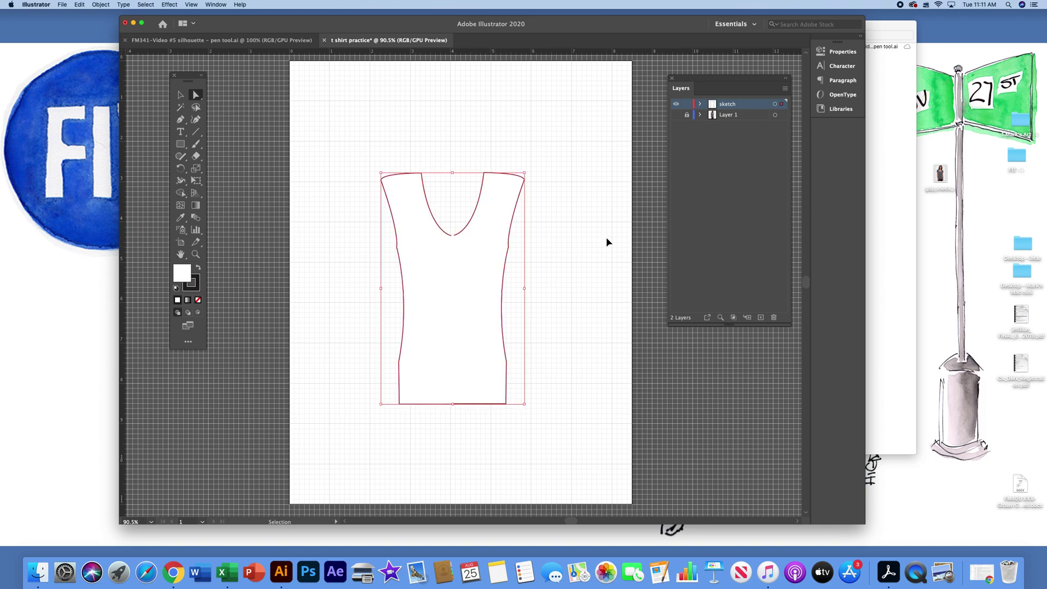
{"action": "key", "text": "a"}
{"action": "left_click", "coordinate": [592, 313]}
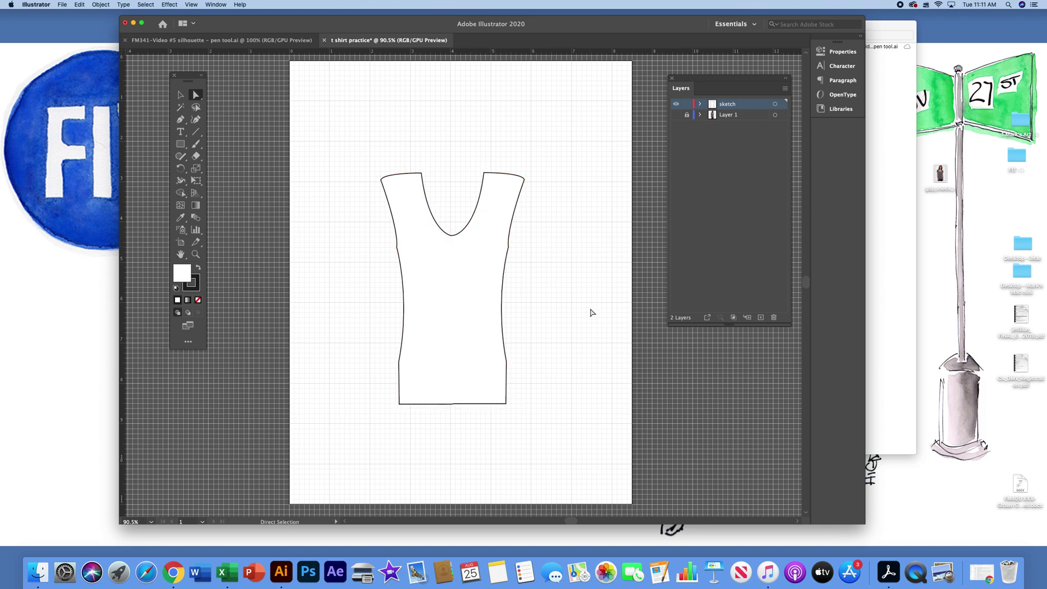
{"action": "key", "text": "v"}
{"action": "key", "text": "super+equal"}
{"action": "key", "text": "super+equal"}
Step: Delete the extra anchor point on the shirt hem, then pan to show the whole outline
{"action": "left_click_drag", "start_coordinate": [563, 397], "coordinate": [560, 270]}
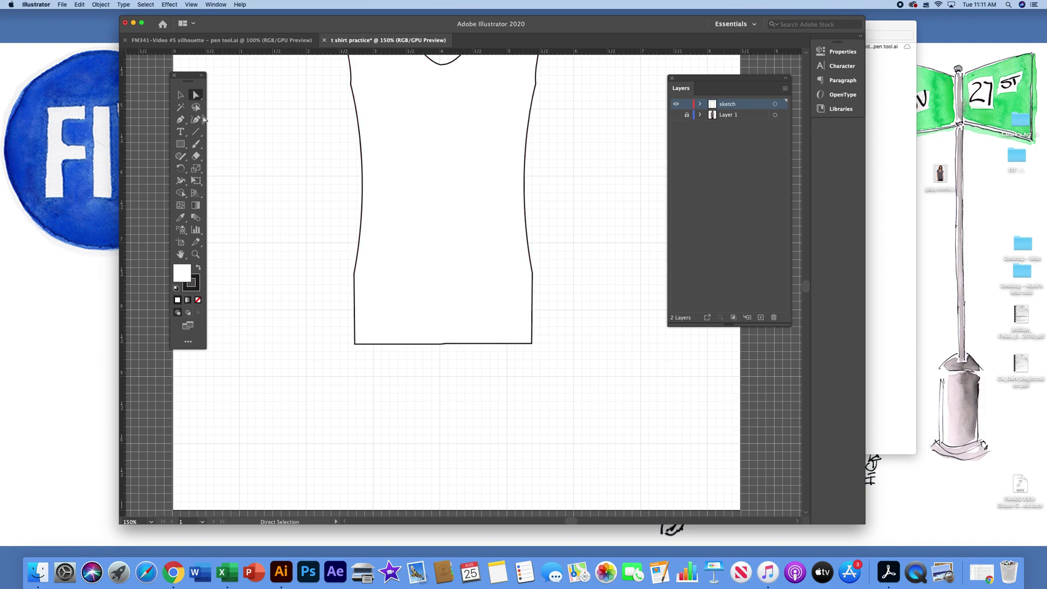
{"action": "left_click", "coordinate": [180, 120]}
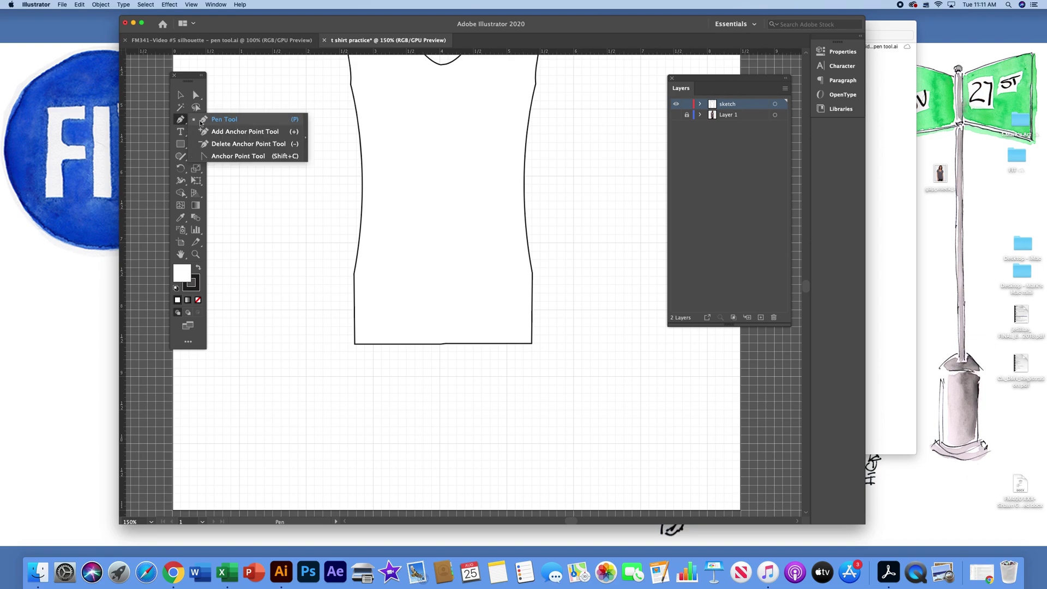
{"action": "left_click", "coordinate": [222, 144]}
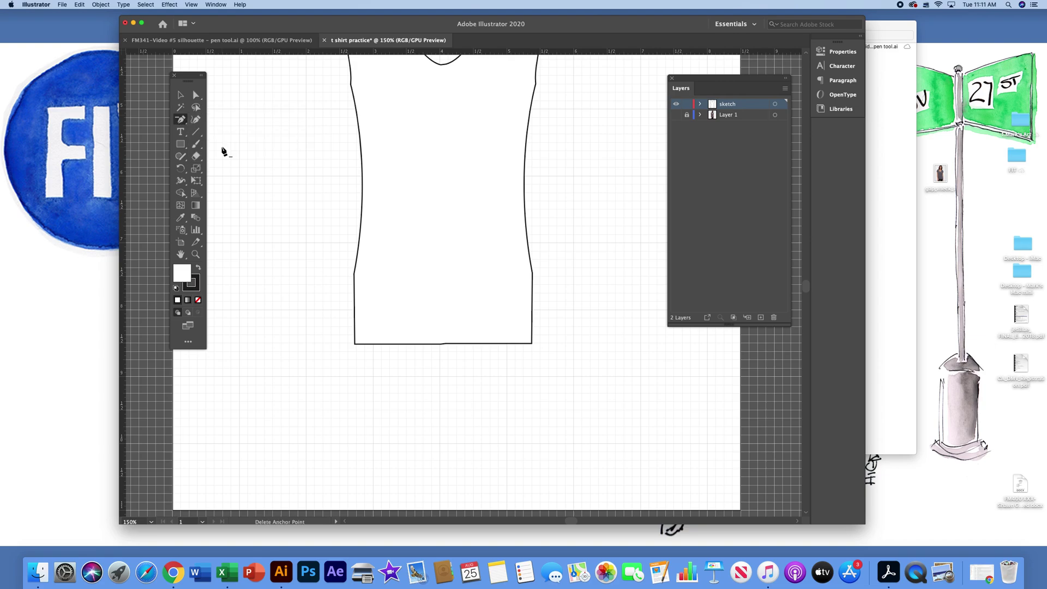
{"action": "left_click", "coordinate": [445, 344]}
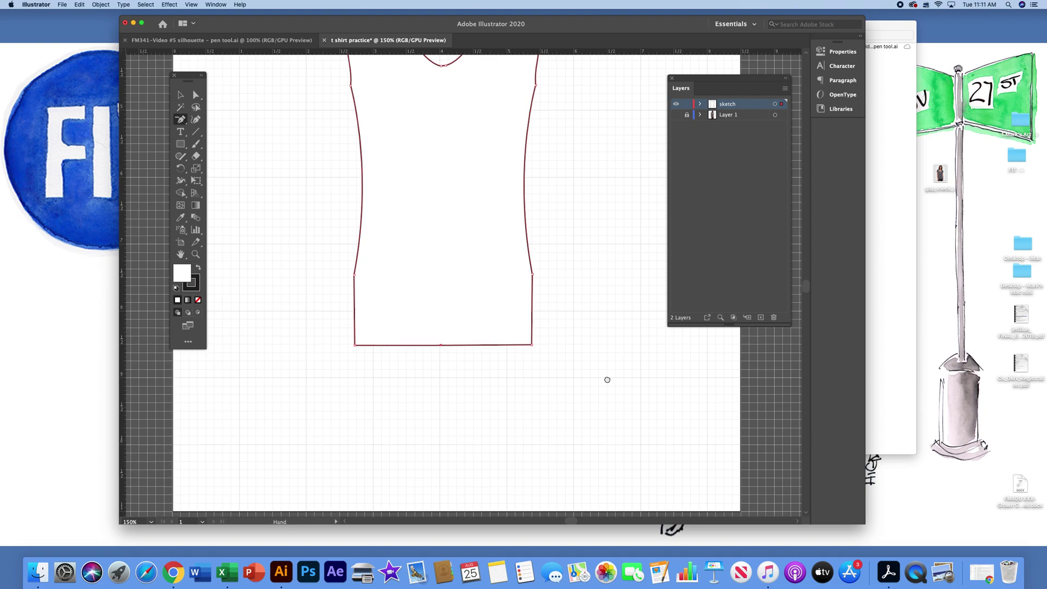
{"action": "left_click_drag", "start_coordinate": [607, 378], "coordinate": [618, 460]}
{"action": "left_click_drag", "start_coordinate": [605, 175], "coordinate": [600, 229]}
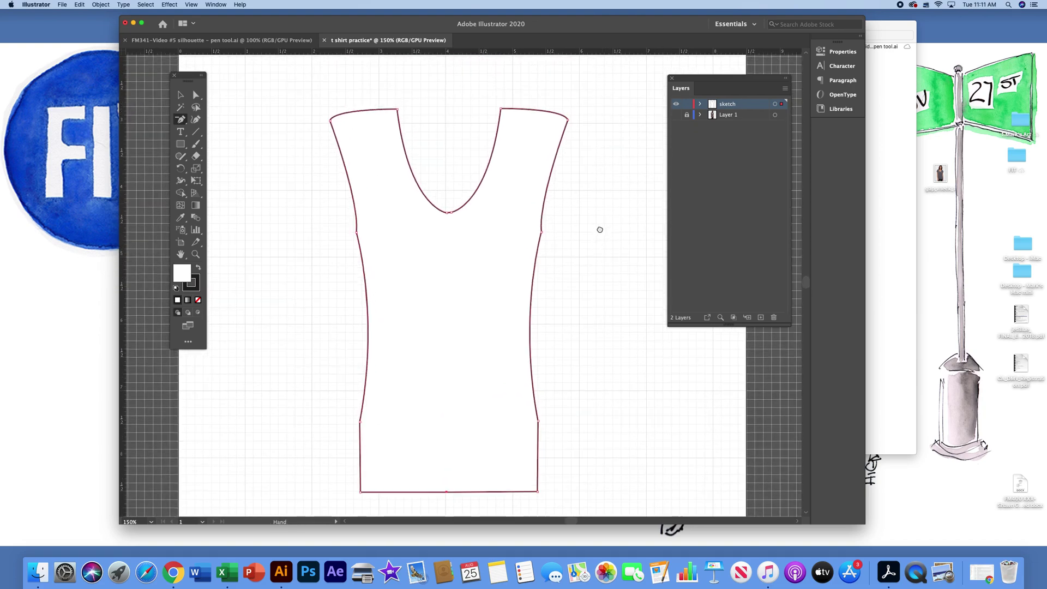
Step: Zoom to 600% on the neckline and drag its bottom anchor into position
{"action": "left_click", "coordinate": [192, 95]}
{"action": "left_click", "coordinate": [470, 159]}
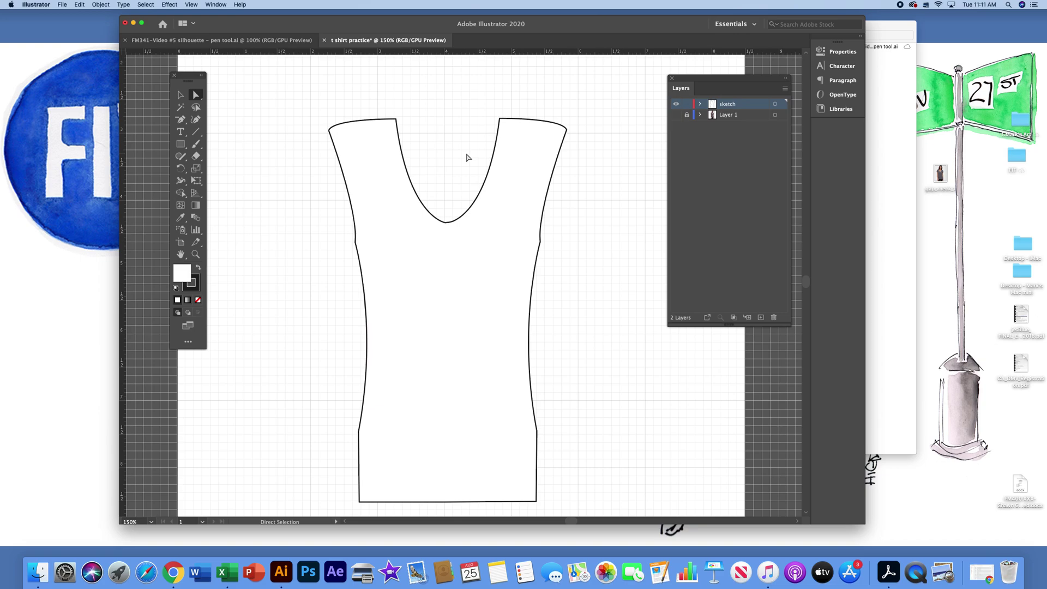
{"action": "key", "text": "v"}
{"action": "key", "text": "super+equal"}
{"action": "key", "text": "super+equal"}
{"action": "key", "text": "super+equal"}
{"action": "key", "text": "super+equal"}
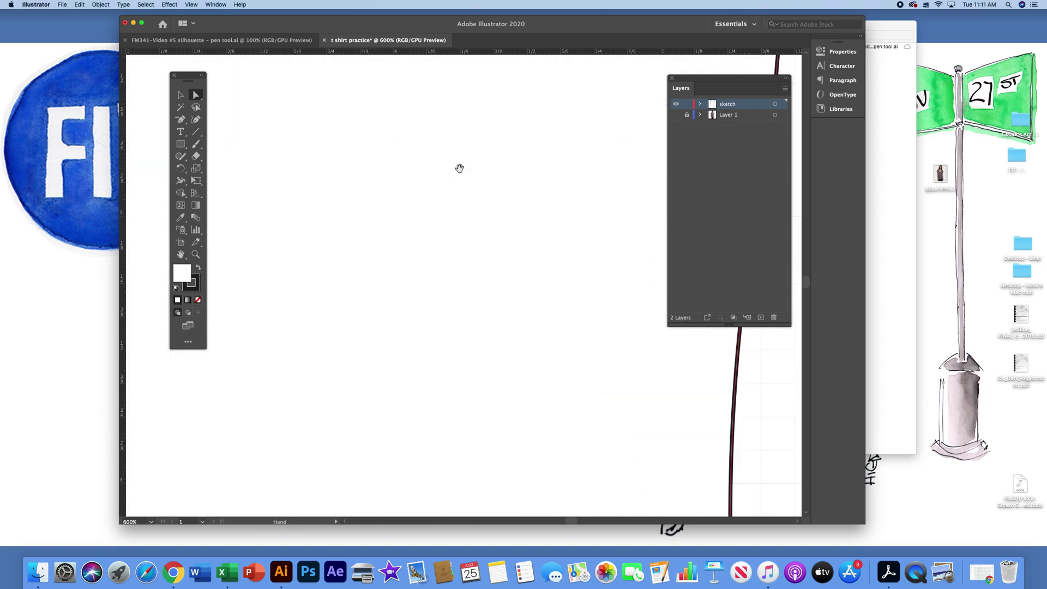
{"action": "left_click_drag", "start_coordinate": [459, 167], "coordinate": [467, 264]}
{"action": "left_click_drag", "start_coordinate": [444, 169], "coordinate": [456, 222]}
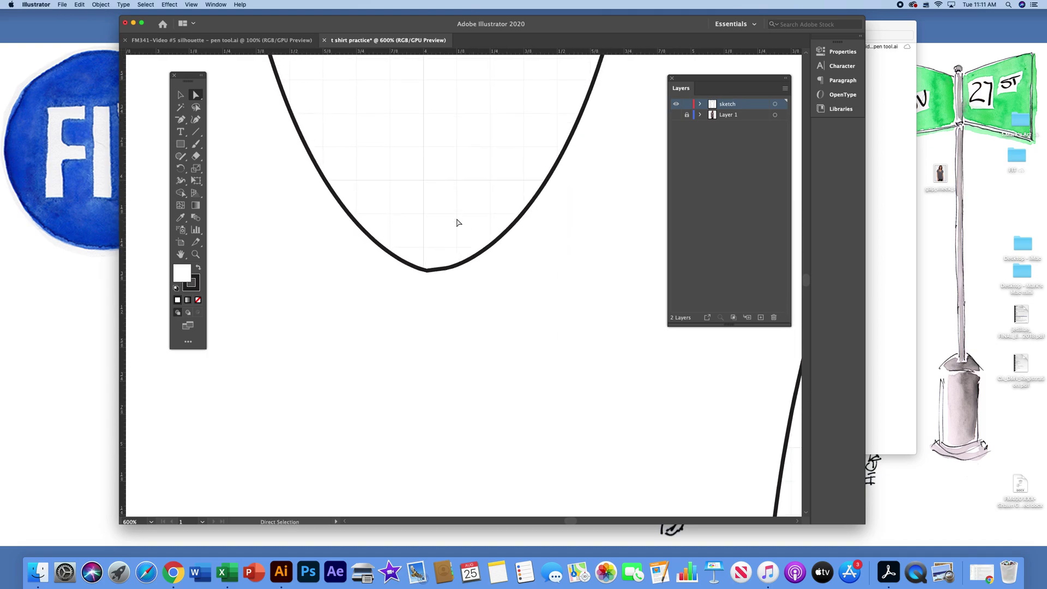
{"action": "left_click", "coordinate": [446, 267]}
{"action": "left_click_drag", "start_coordinate": [445, 268], "coordinate": [434, 271]}
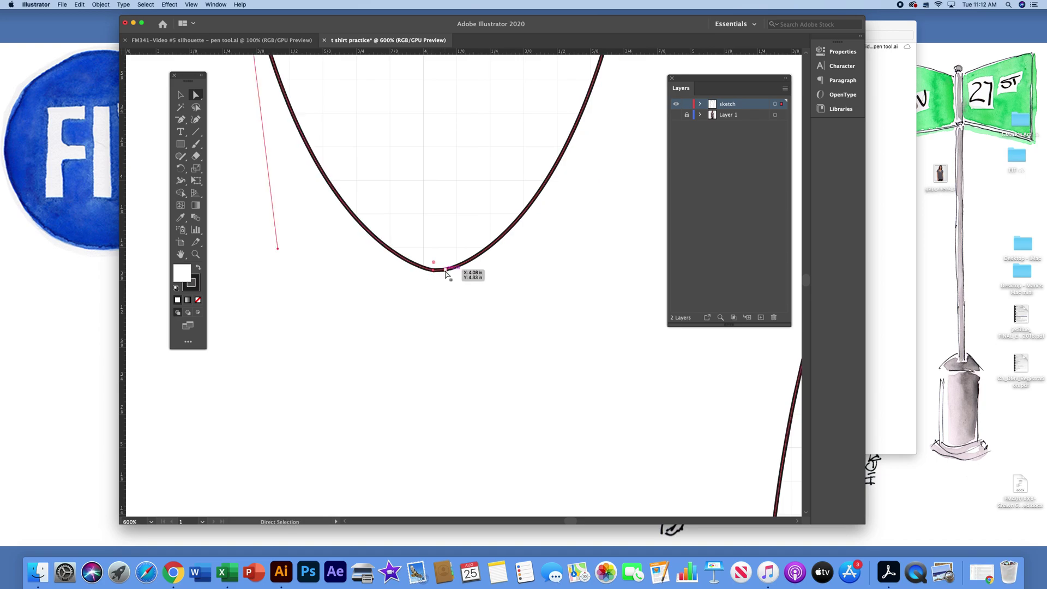
Step: Remove the extra neckline anchor, then select all paths and nudge them into place
{"action": "left_click", "coordinate": [445, 270]}
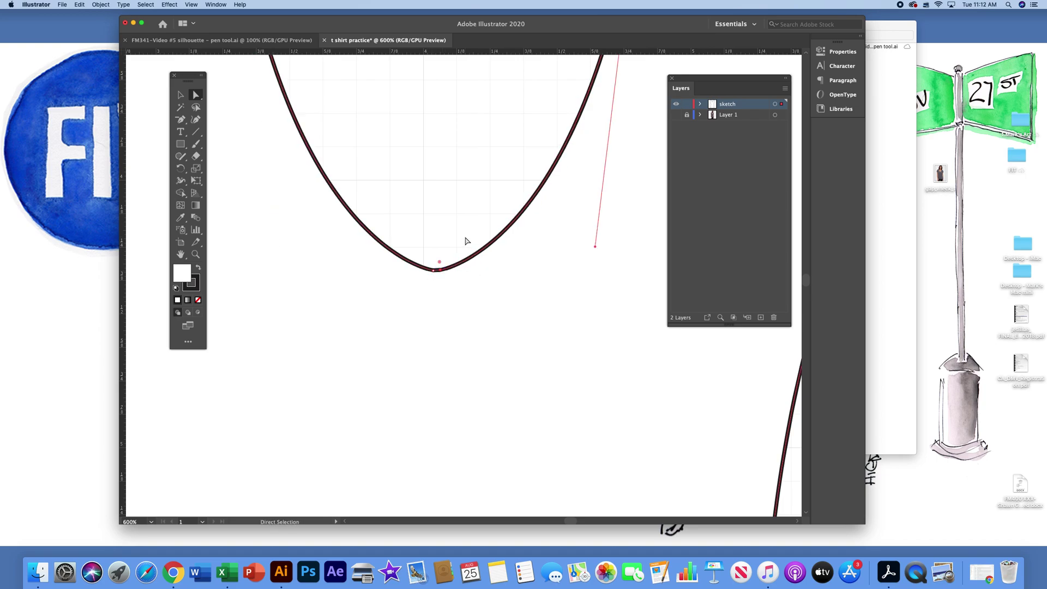
{"action": "left_click", "coordinate": [178, 121]}
{"action": "left_click", "coordinate": [442, 270]}
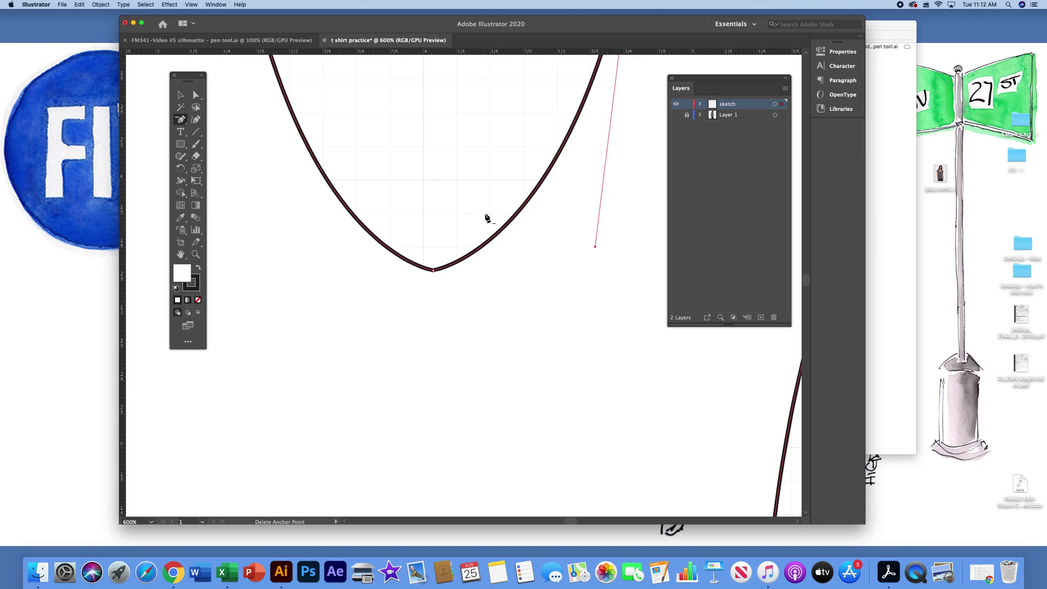
{"action": "left_click", "coordinate": [180, 96]}
{"action": "left_click", "coordinate": [423, 156]}
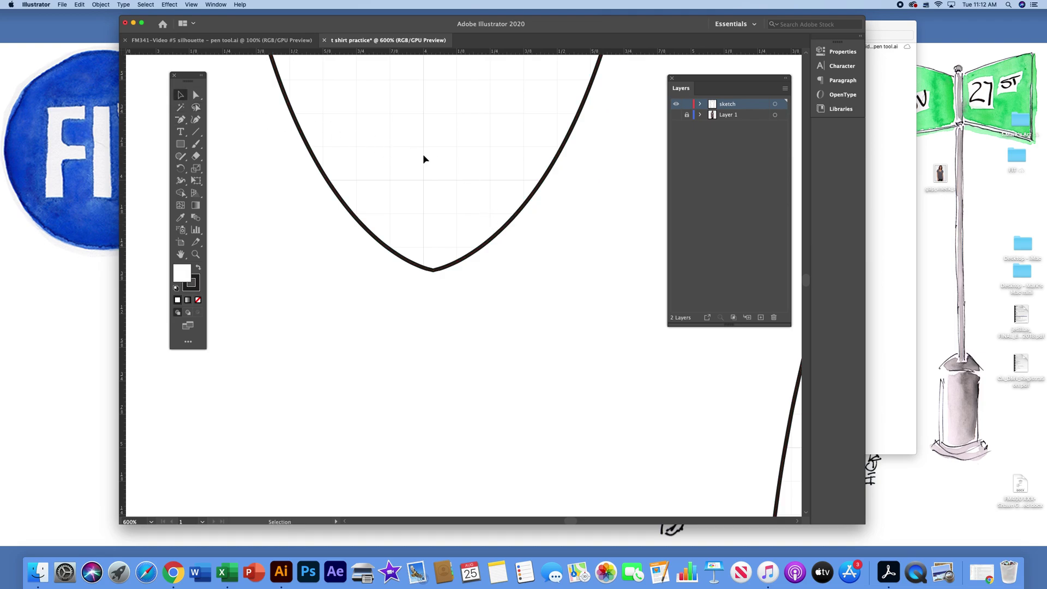
{"action": "key", "text": "super+a"}
{"action": "left_click_drag", "start_coordinate": [393, 286], "coordinate": [396, 261]}
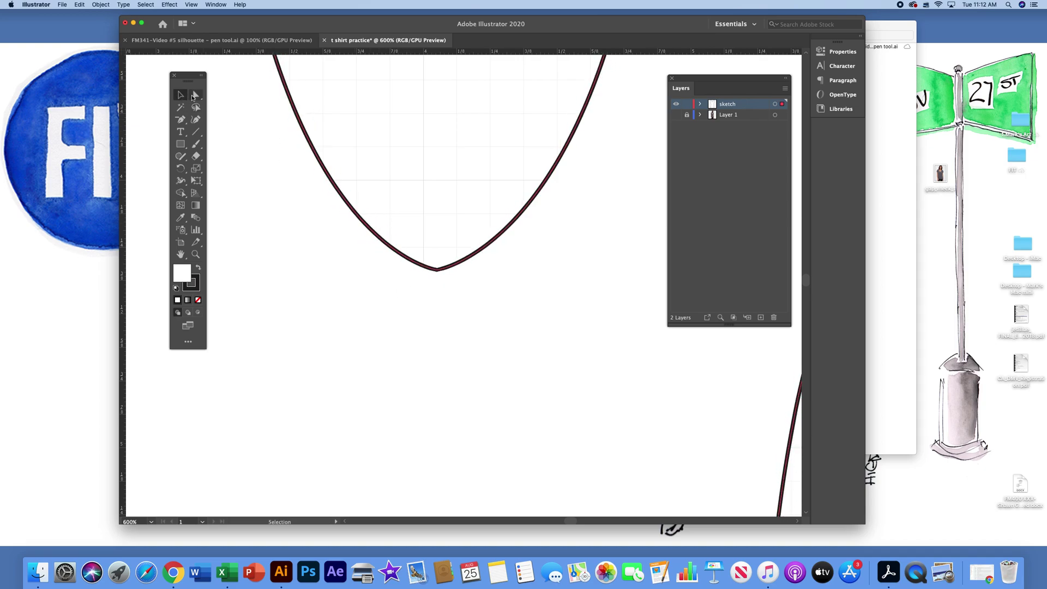
Step: Reshape the neckline's bottom point into a clean V and zoom back out to 150%
{"action": "left_click", "coordinate": [196, 95]}
{"action": "left_click", "coordinate": [426, 209]}
{"action": "mouse_move", "coordinate": [438, 269]}
{"action": "left_mouse_down"}
{"action": "mouse_move", "coordinate": [434, 240]}
{"action": "mouse_move", "coordinate": [438, 271]}
{"action": "left_mouse_up"}
{"action": "left_click", "coordinate": [459, 212]}
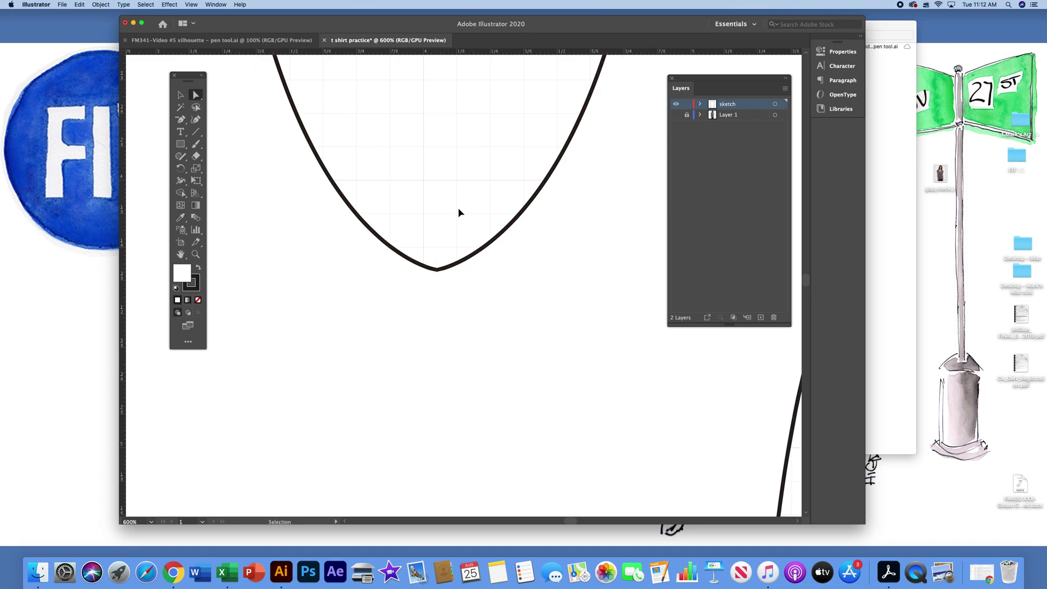
{"action": "key", "text": "super+minus"}
{"action": "key", "text": "super+minus"}
{"action": "key", "text": "super+minus"}
{"action": "key", "text": "super+minus"}
{"action": "key", "text": "super+minus"}
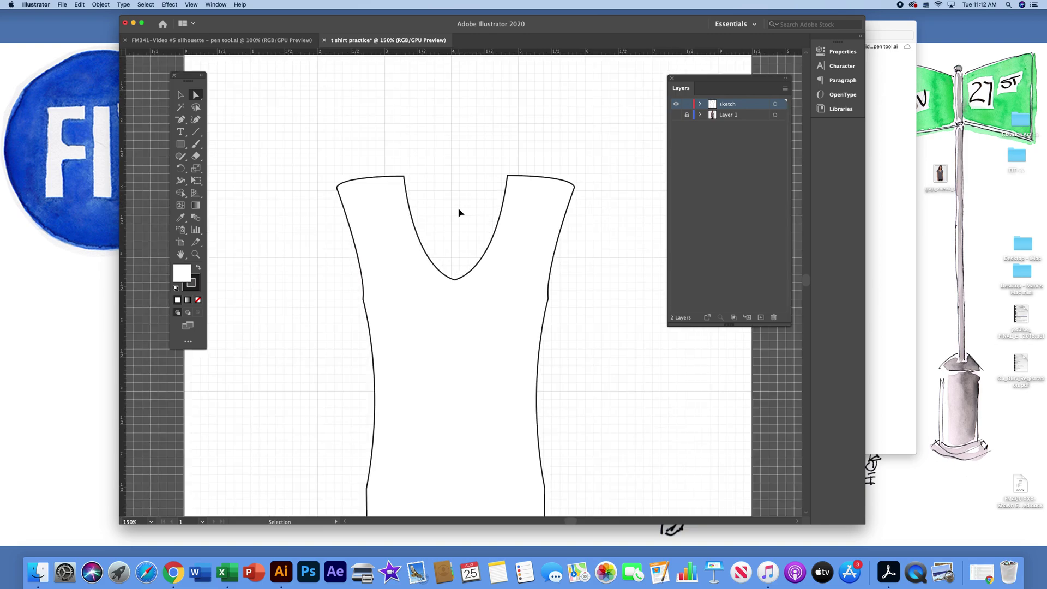
{"action": "key", "text": "space"}
Step: Make Layer 1's model photo visible behind the full-length shirt outline
{"action": "left_click_drag", "start_coordinate": [538, 303], "coordinate": [494, 246]}
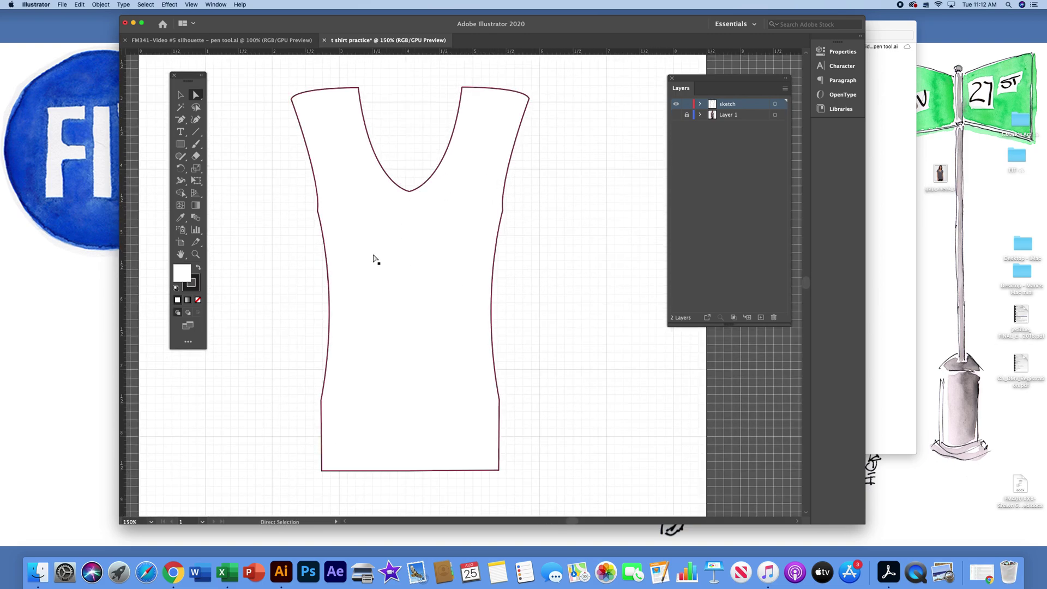
{"action": "left_click", "coordinate": [675, 115]}
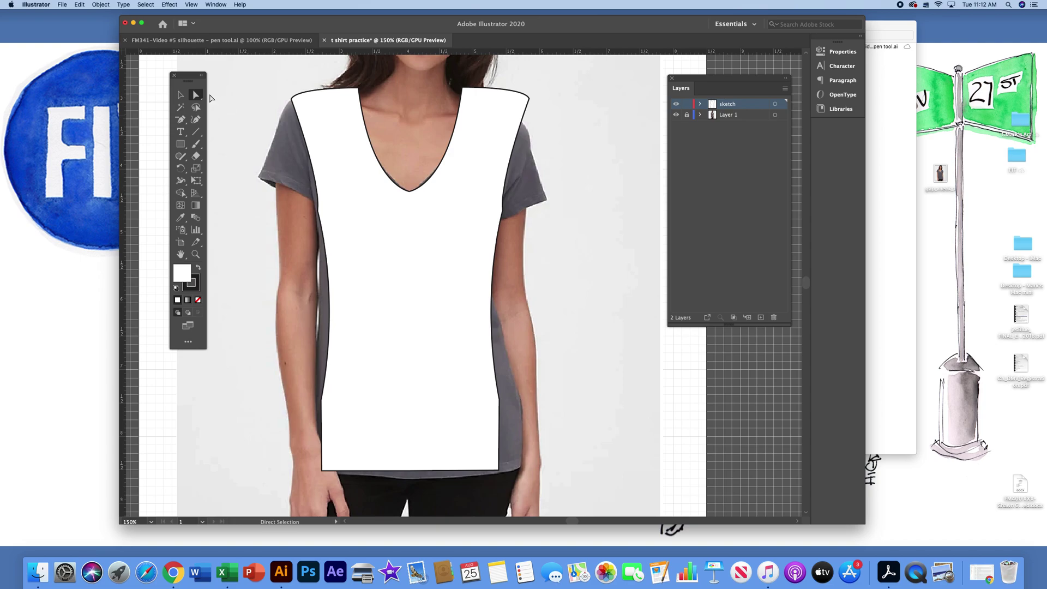
{"action": "left_click", "coordinate": [180, 119]}
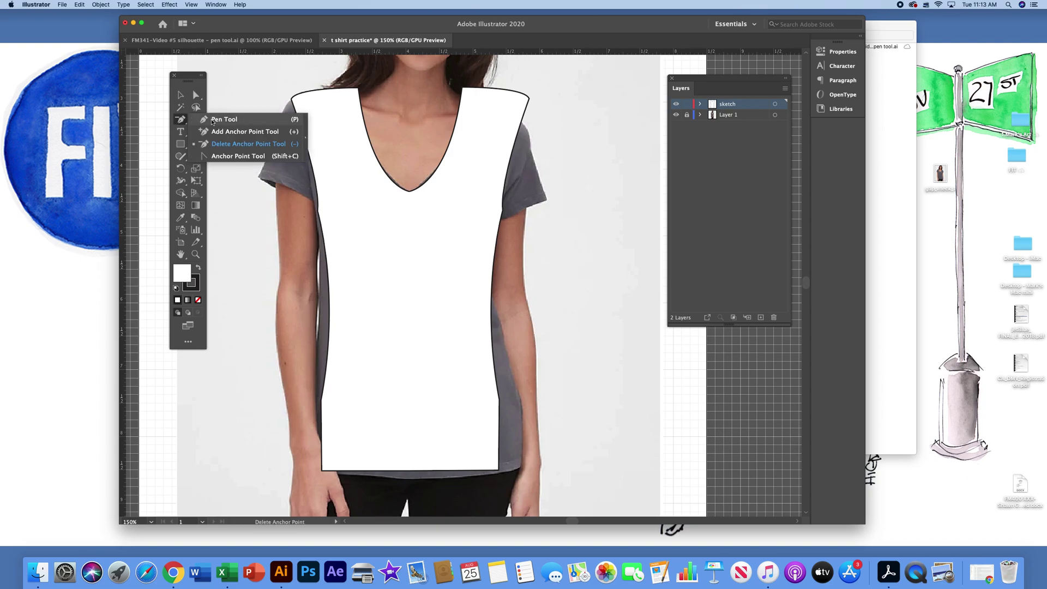
Step: Trace a closed left-sleeve shape from the shoulder, curving its top edge, over the photo
{"action": "left_click", "coordinate": [218, 120]}
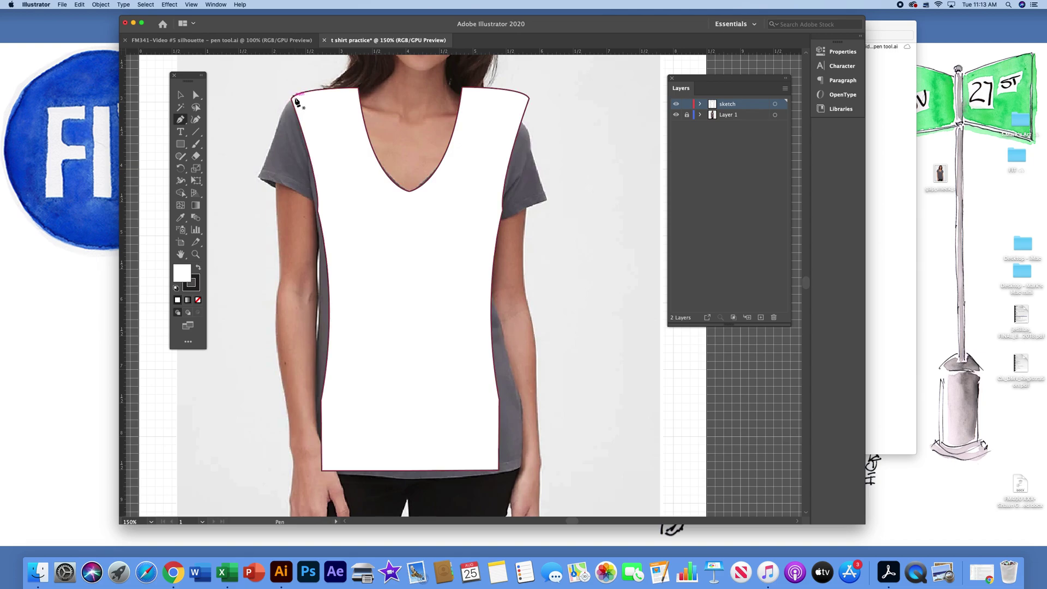
{"action": "left_click", "coordinate": [294, 97]}
{"action": "key", "text": "super+shift+a"}
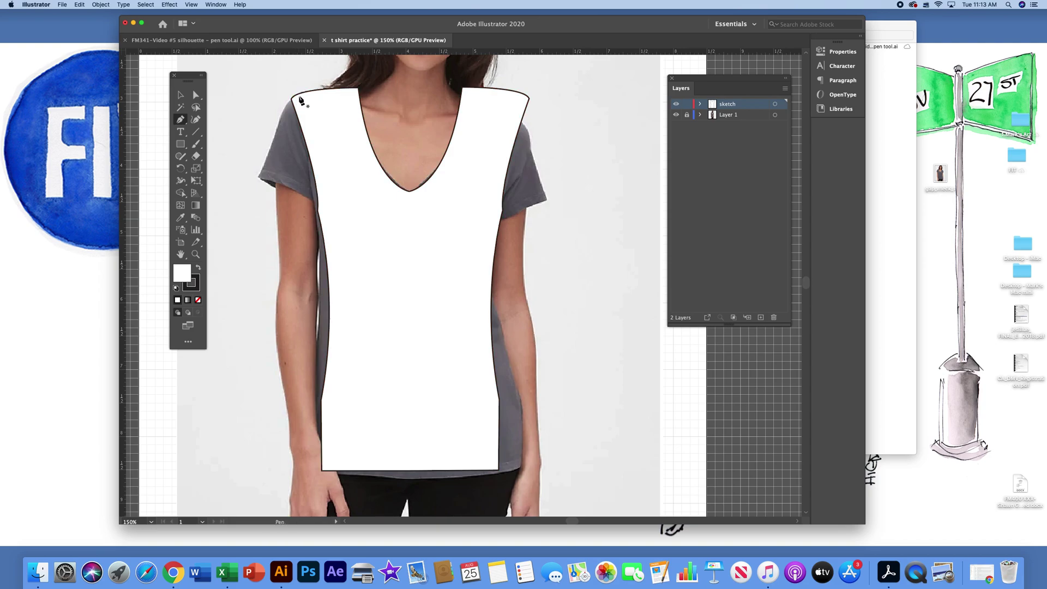
{"action": "left_click", "coordinate": [294, 98]}
{"action": "left_click", "coordinate": [238, 179]}
{"action": "left_click_drag", "start_coordinate": [239, 182], "coordinate": [236, 206]}
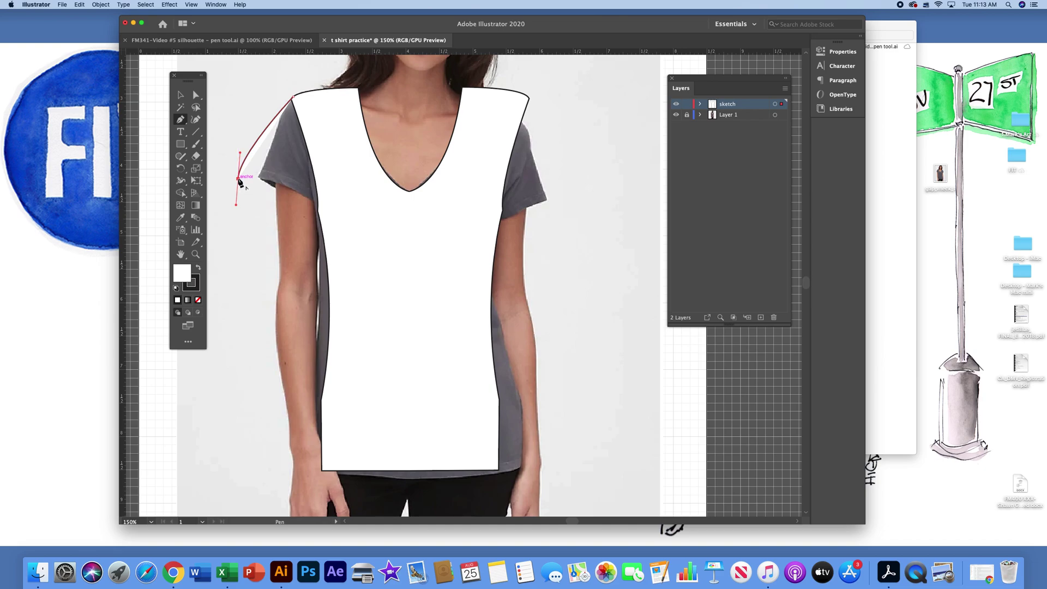
{"action": "left_click", "coordinate": [238, 179]}
{"action": "left_click", "coordinate": [283, 238]}
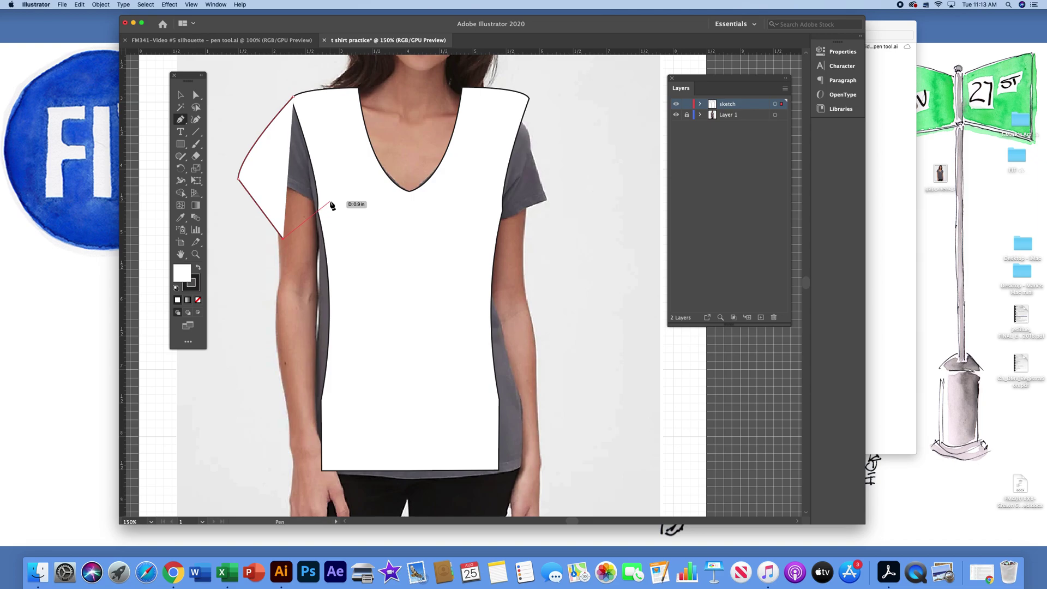
{"action": "left_click", "coordinate": [330, 201]}
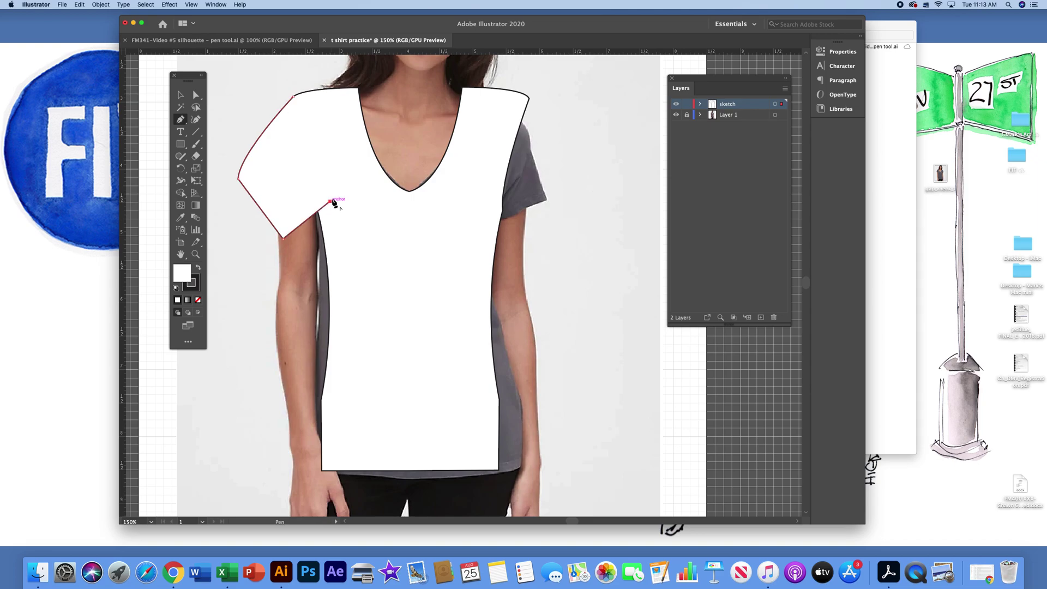
{"action": "left_click", "coordinate": [294, 97]}
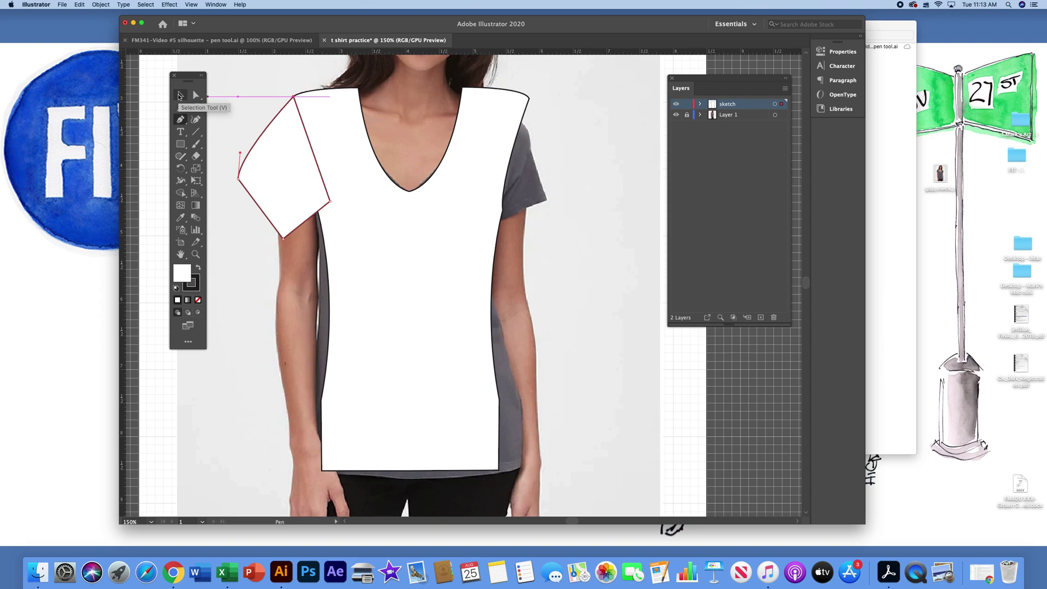
Step: Send the left sleeve to the back behind the shirt body and deselect it
{"action": "left_click", "coordinate": [180, 96]}
{"action": "right_click", "coordinate": [292, 179]}
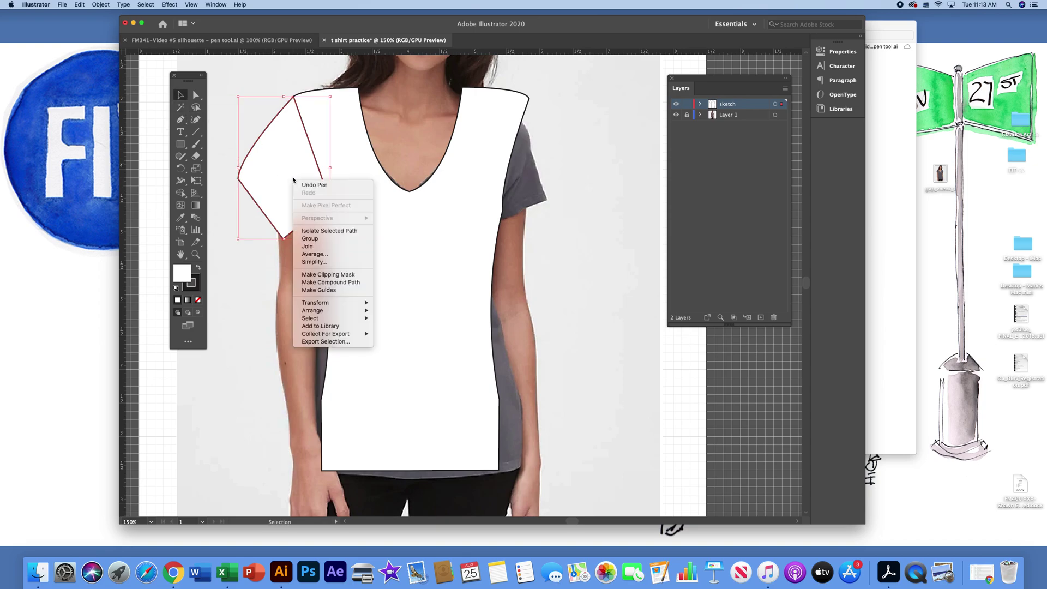
{"action": "mouse_move", "coordinate": [314, 314]}
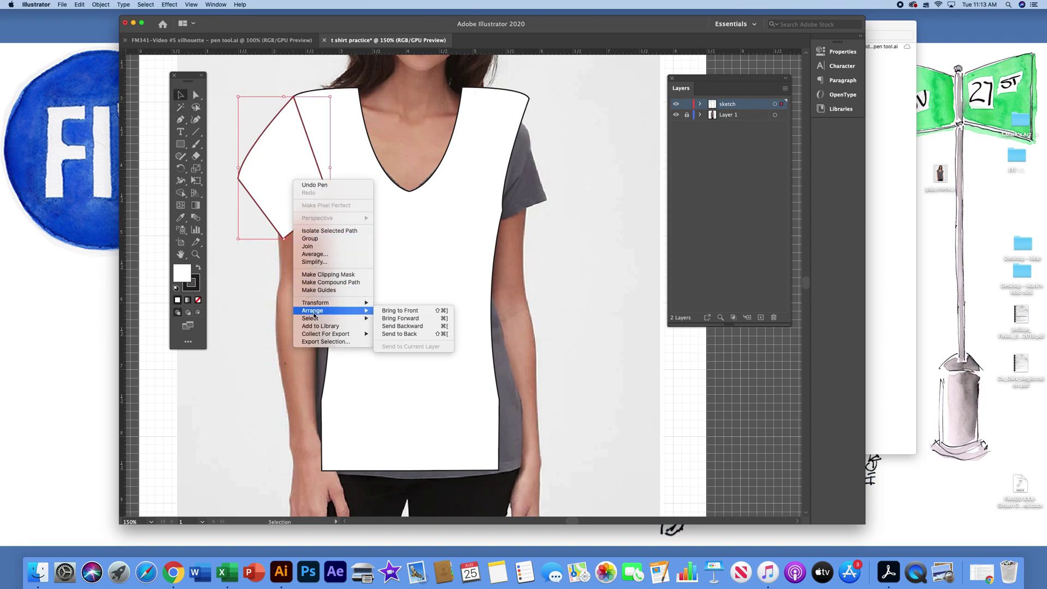
{"action": "left_click", "coordinate": [403, 333]}
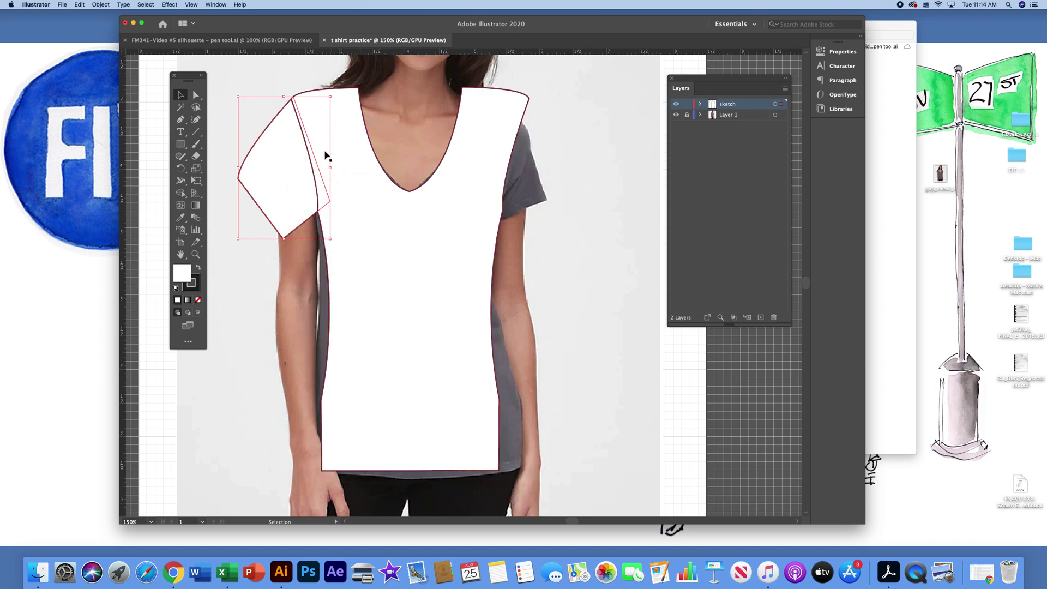
{"action": "left_click", "coordinate": [264, 84]}
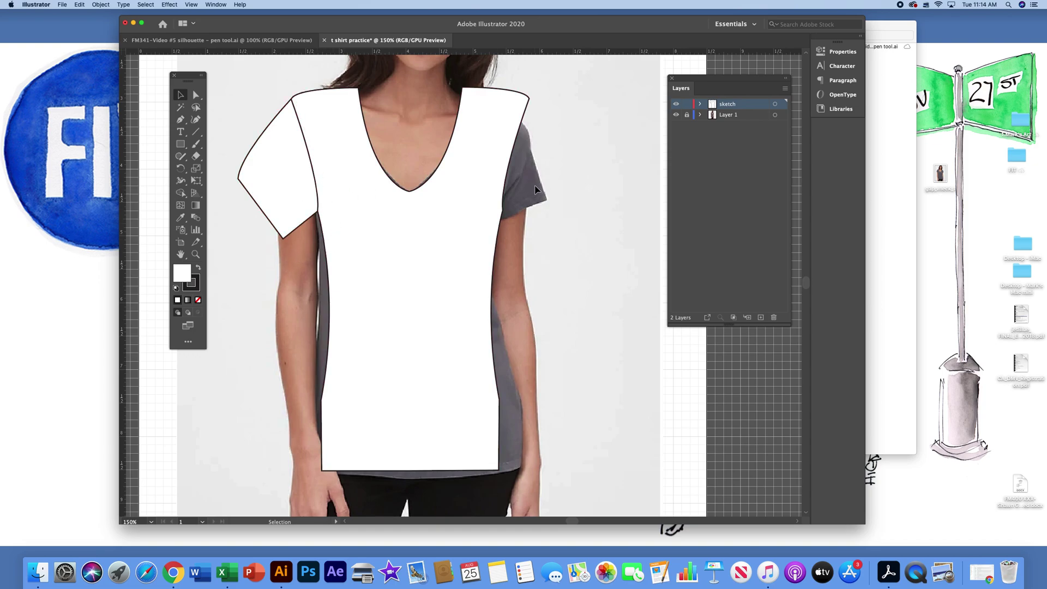
Step: Duplicate the left sleeve over to the right shoulder with an Alt-drag
{"action": "left_click", "coordinate": [286, 191]}
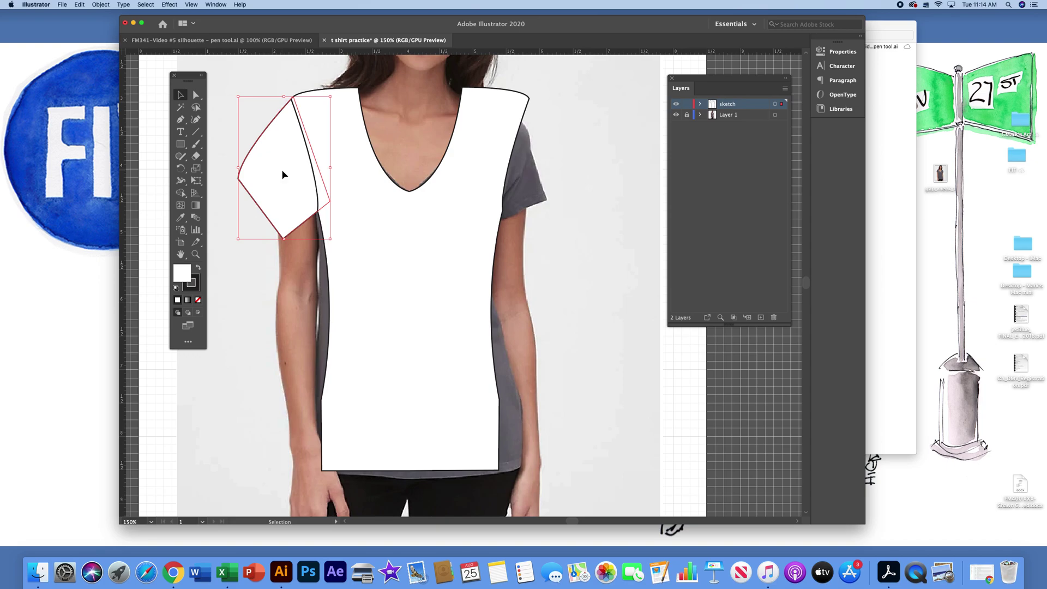
{"action": "left_click_drag", "start_coordinate": [281, 172], "coordinate": [553, 171]}
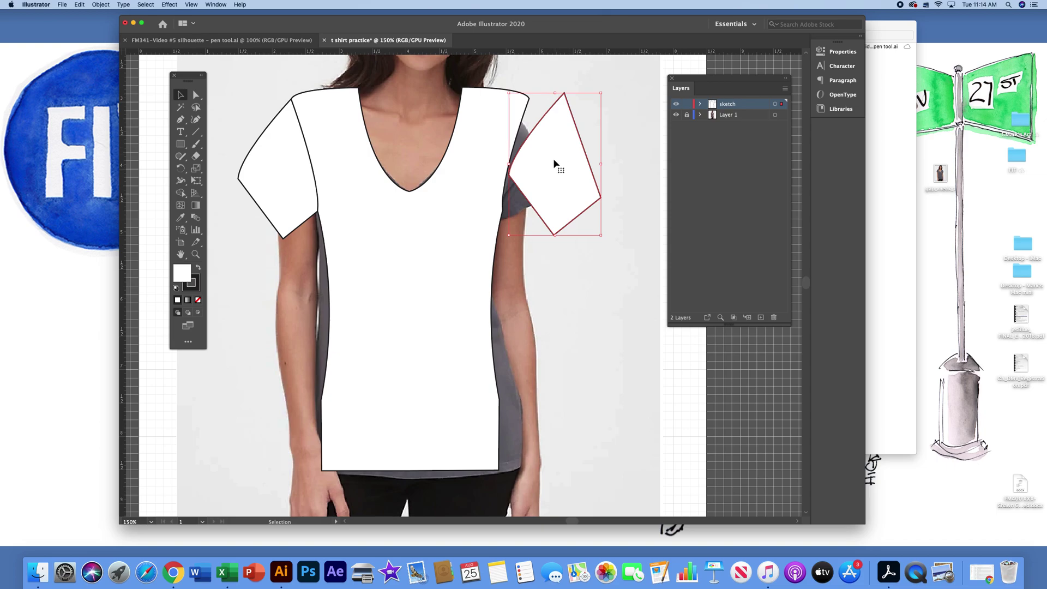
{"action": "right_click", "coordinate": [555, 164]}
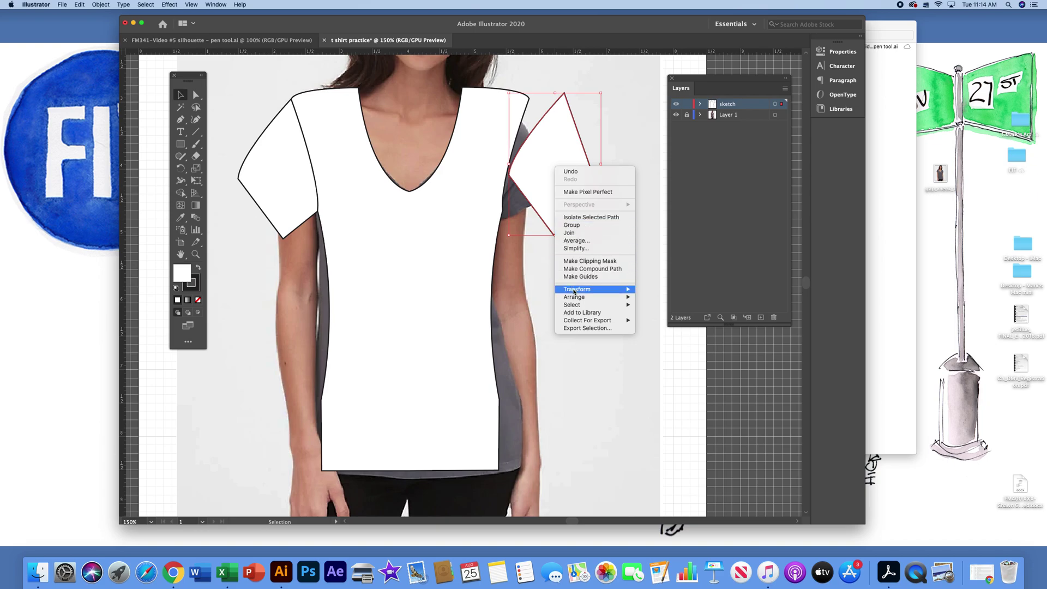
{"action": "mouse_move", "coordinate": [573, 292]}
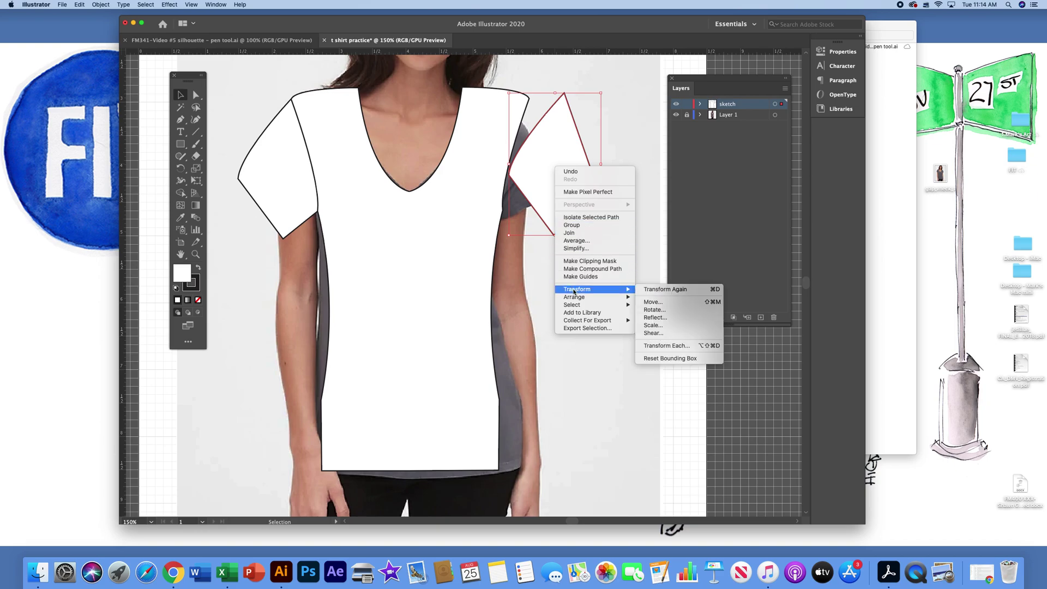
{"action": "left_click", "coordinate": [652, 317]}
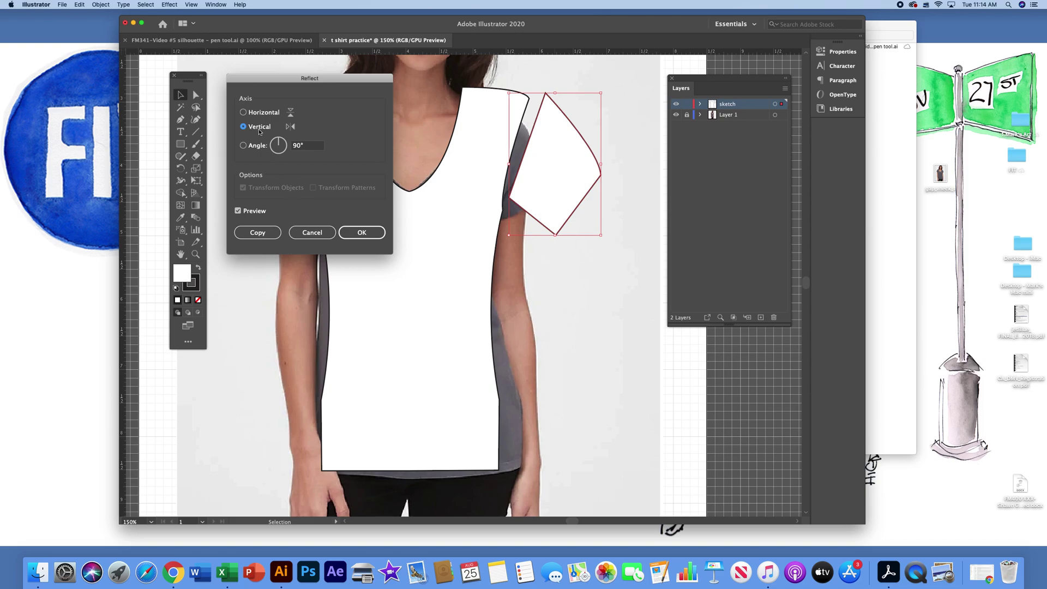
Step: Reflect the copied sleeve vertically and move it against the right shoulder
{"action": "left_click", "coordinate": [239, 211]}
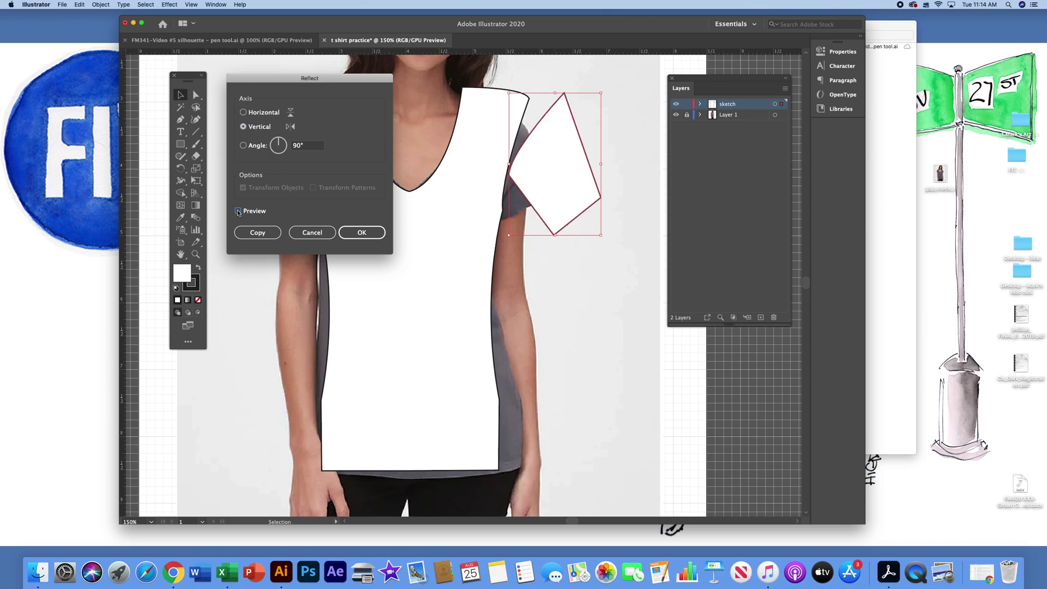
{"action": "left_click", "coordinate": [238, 211]}
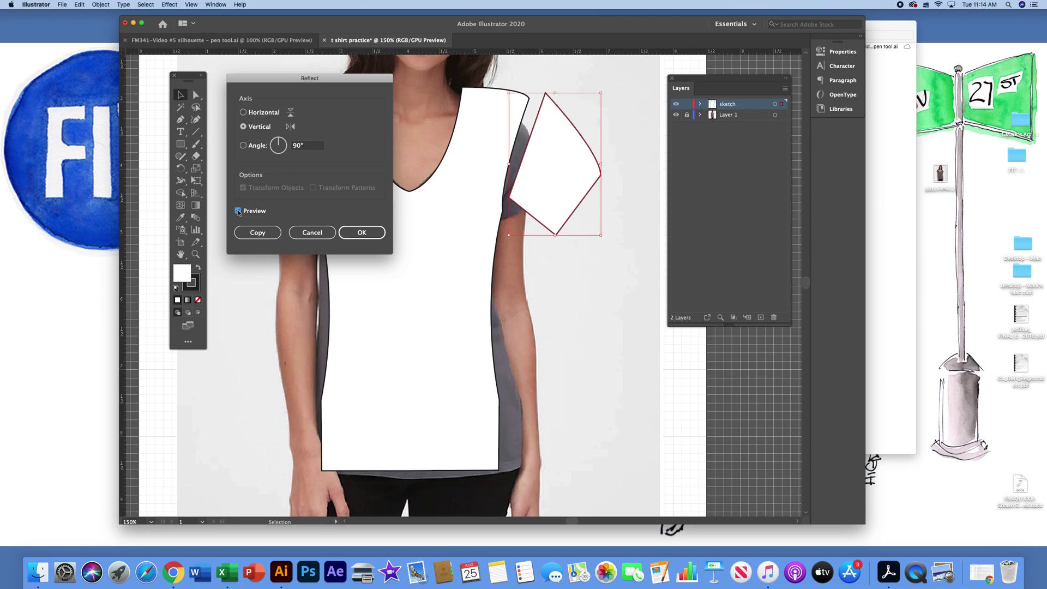
{"action": "left_click", "coordinate": [359, 232]}
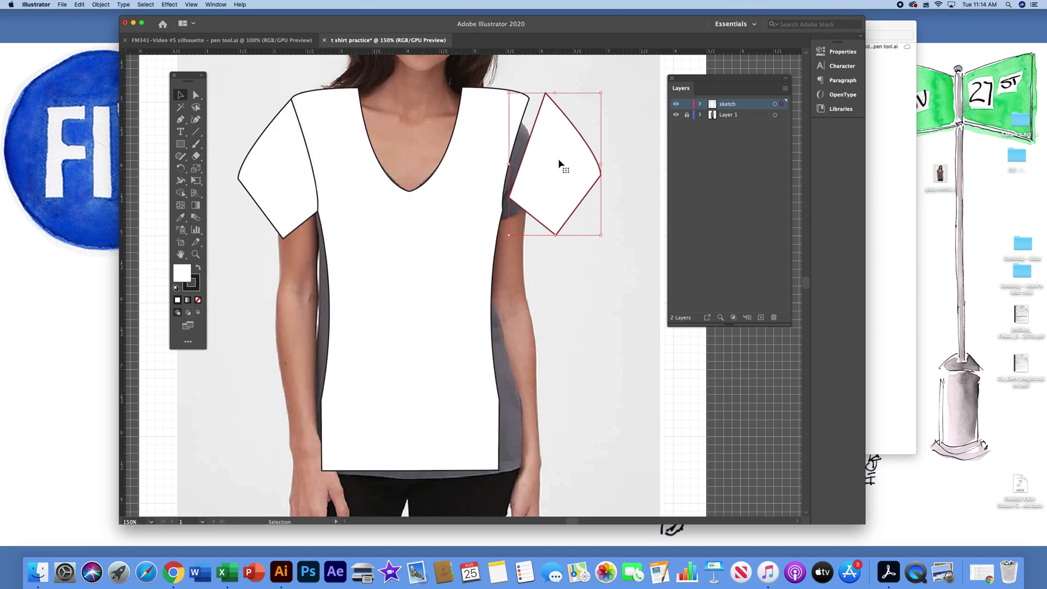
{"action": "left_click_drag", "start_coordinate": [559, 160], "coordinate": [539, 160]}
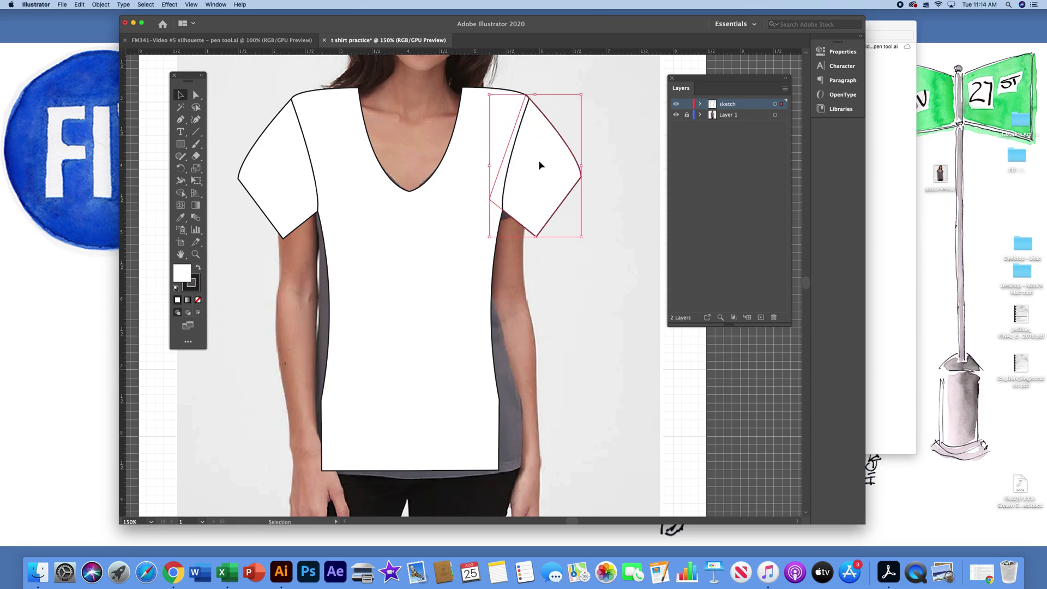
{"action": "left_click", "coordinate": [620, 202]}
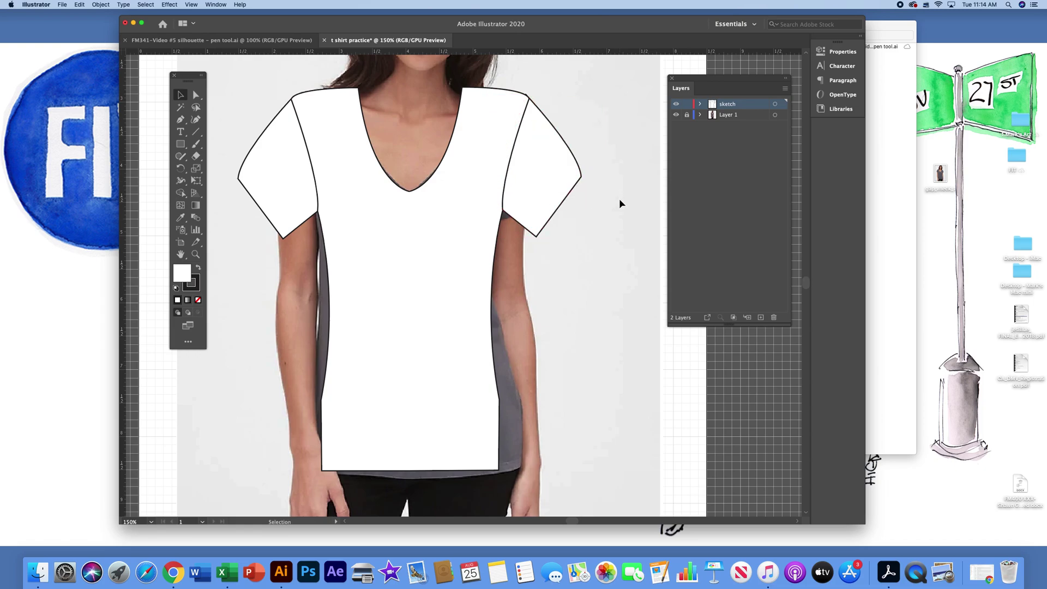
{"action": "left_click", "coordinate": [676, 114]}
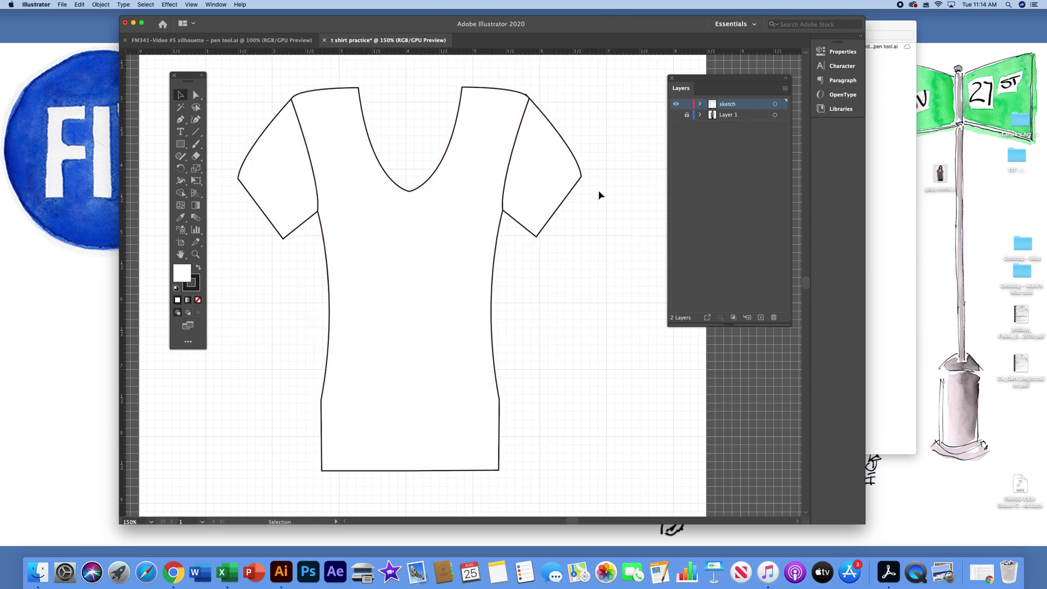
{"action": "left_click", "coordinate": [549, 163]}
{"action": "left_click_drag", "start_coordinate": [547, 162], "coordinate": [546, 163]}
{"action": "left_click", "coordinate": [676, 116]}
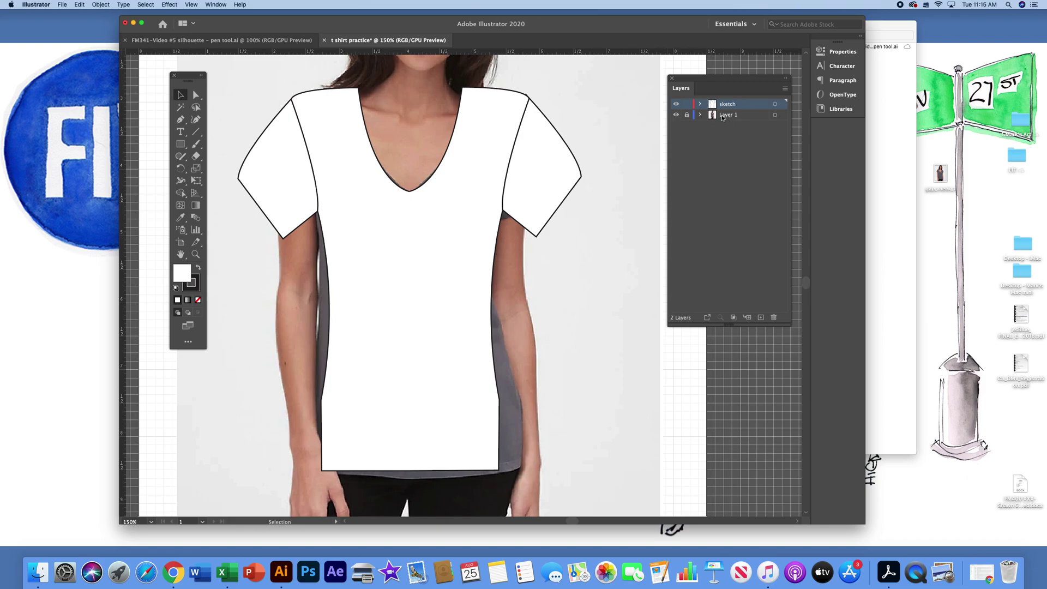
{"action": "left_click", "coordinate": [676, 104]}
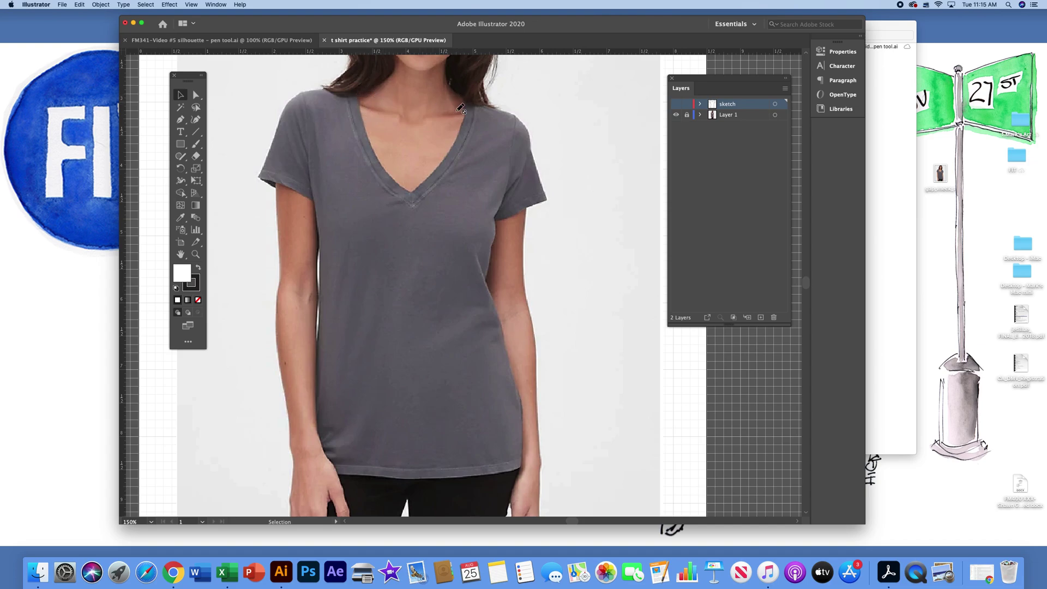
{"action": "left_click", "coordinate": [676, 103]}
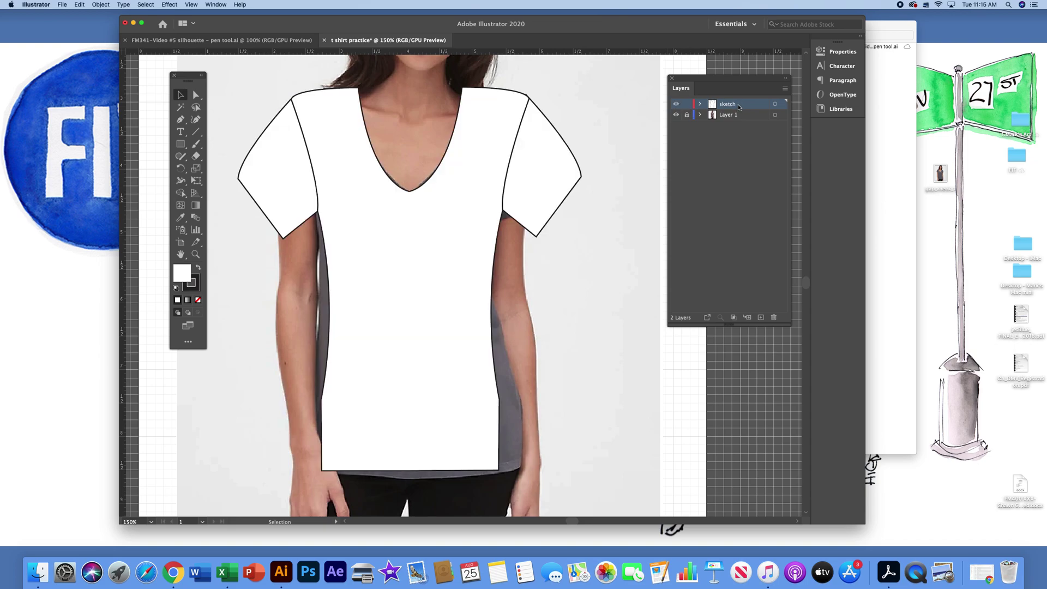
{"action": "left_click", "coordinate": [181, 120]}
Step: Draw a closed collar shape between the neck corners down to mid-chest, curving its top edge
{"action": "left_click", "coordinate": [356, 92], "text": "super"}
{"action": "left_click", "coordinate": [355, 90]}
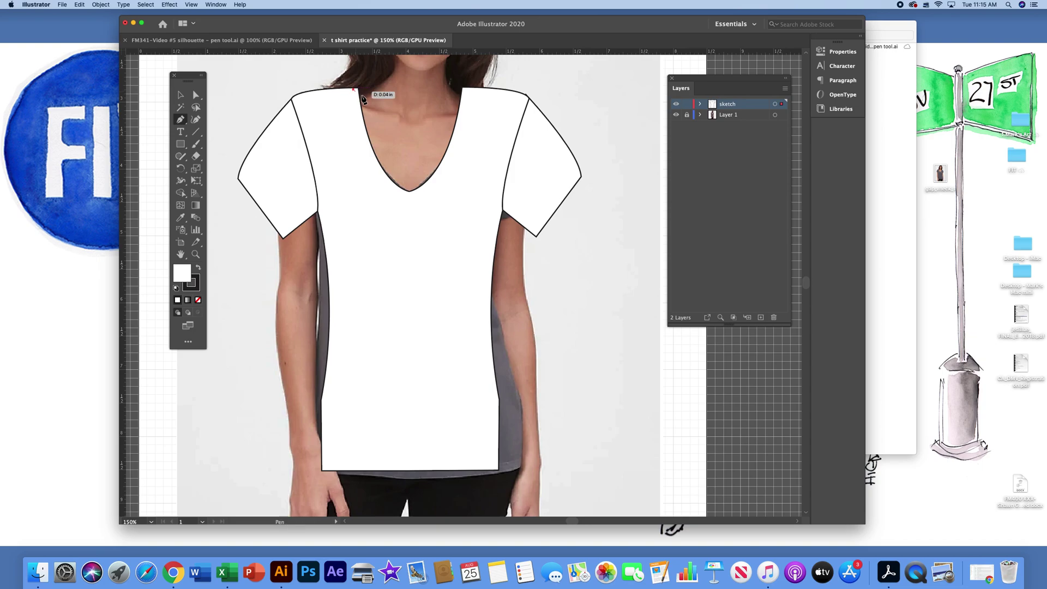
{"action": "left_click", "coordinate": [465, 90]}
{"action": "left_click_drag", "start_coordinate": [467, 93], "coordinate": [545, 72]}
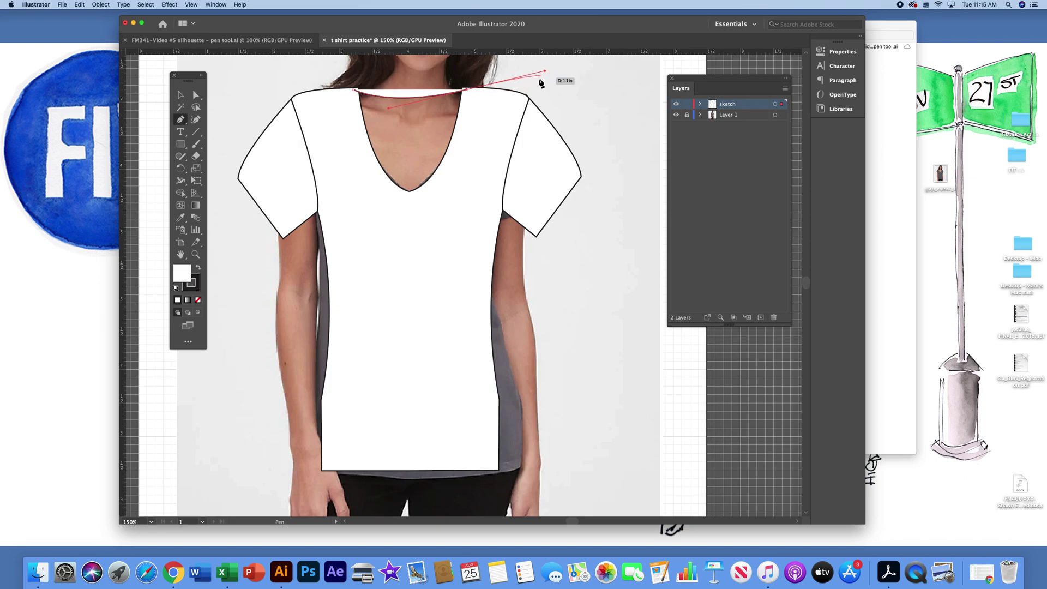
{"action": "left_click", "coordinate": [466, 90]}
{"action": "left_click", "coordinate": [466, 221]}
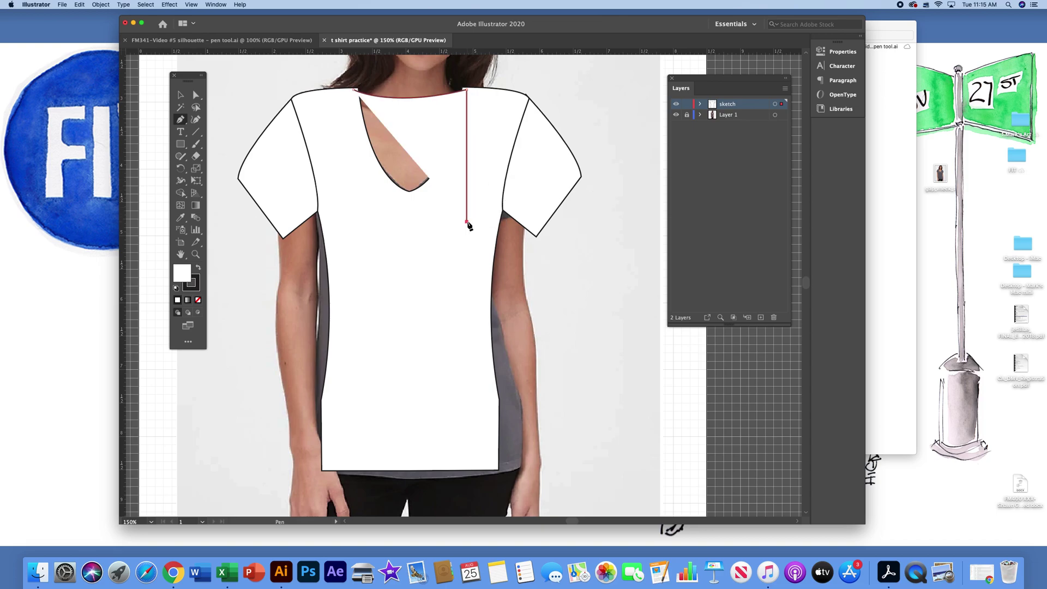
{"action": "left_click", "coordinate": [349, 222]}
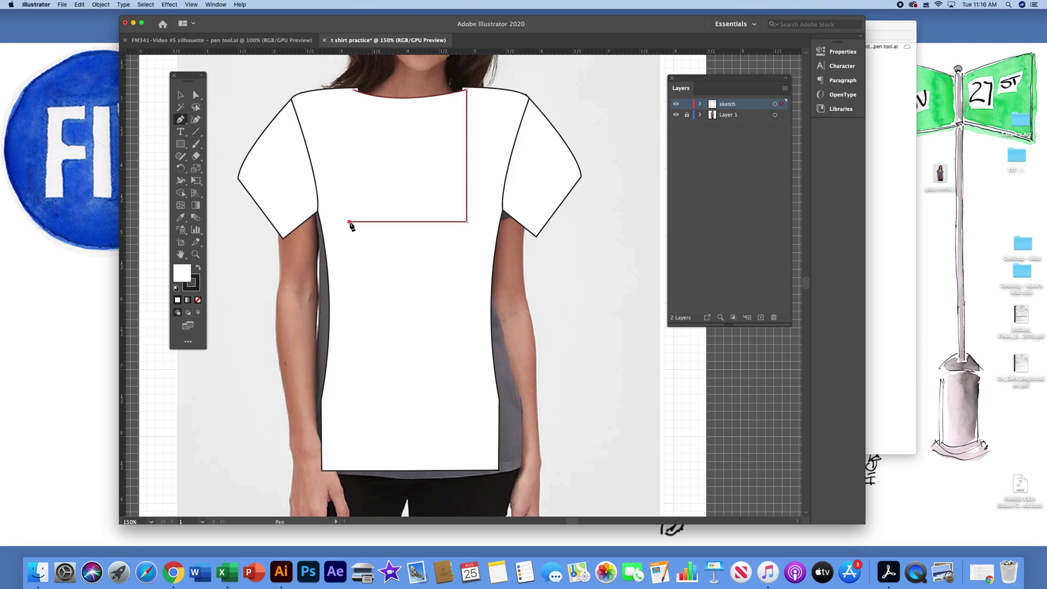
{"action": "left_click", "coordinate": [353, 91]}
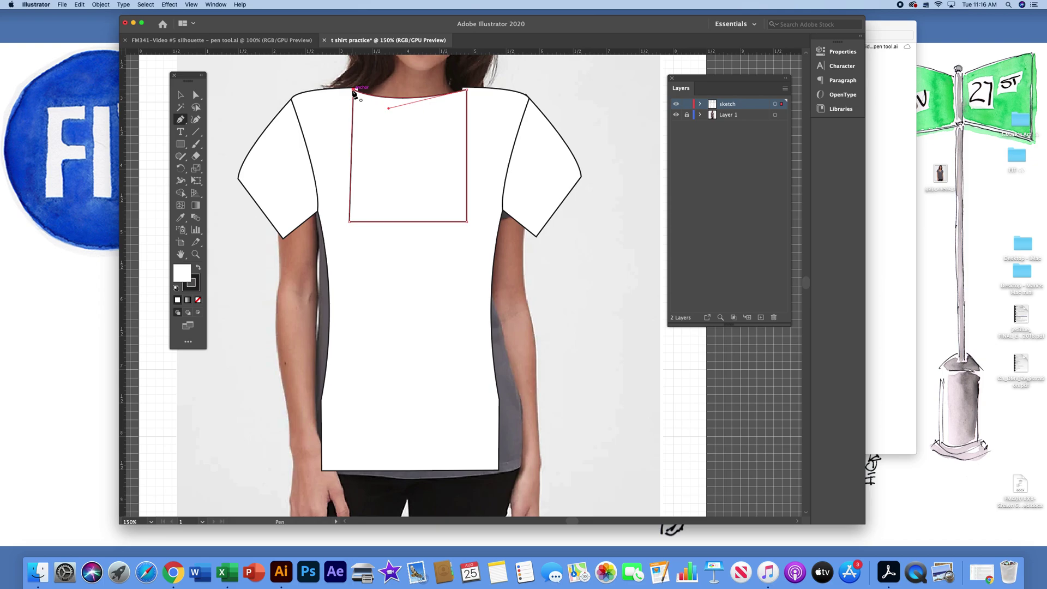
{"action": "left_click", "coordinate": [181, 95]}
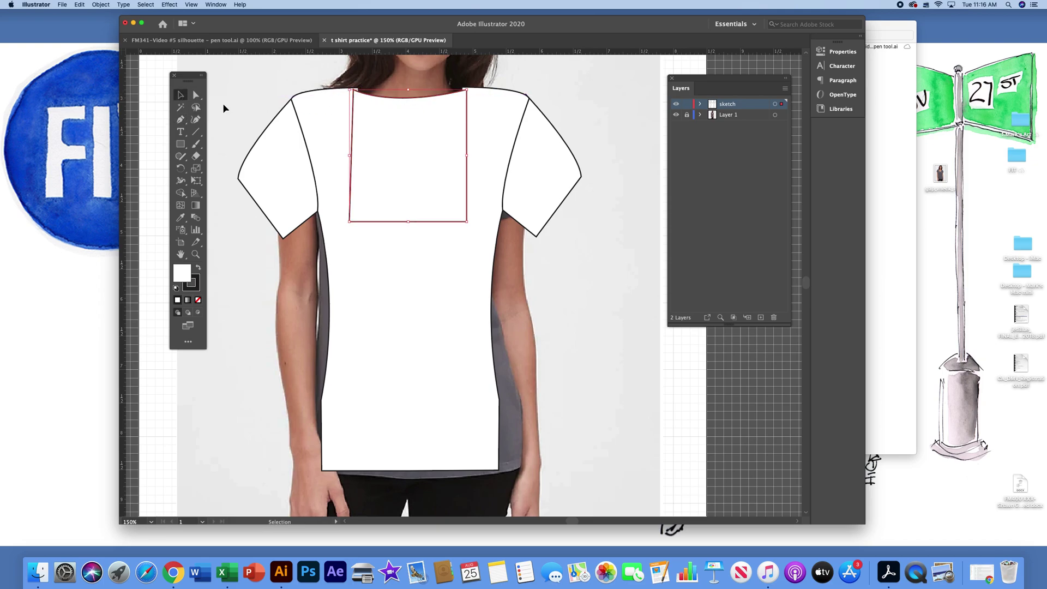
Step: Send the collar shape to the back and nudge it up one arrow-key step
{"action": "right_click", "coordinate": [411, 133]}
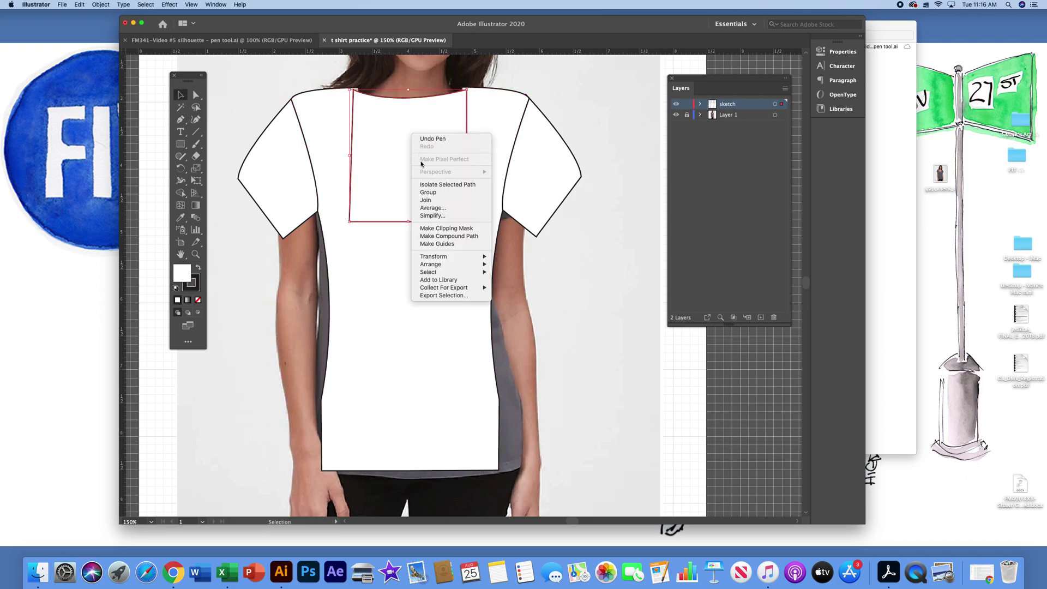
{"action": "mouse_move", "coordinate": [436, 264]}
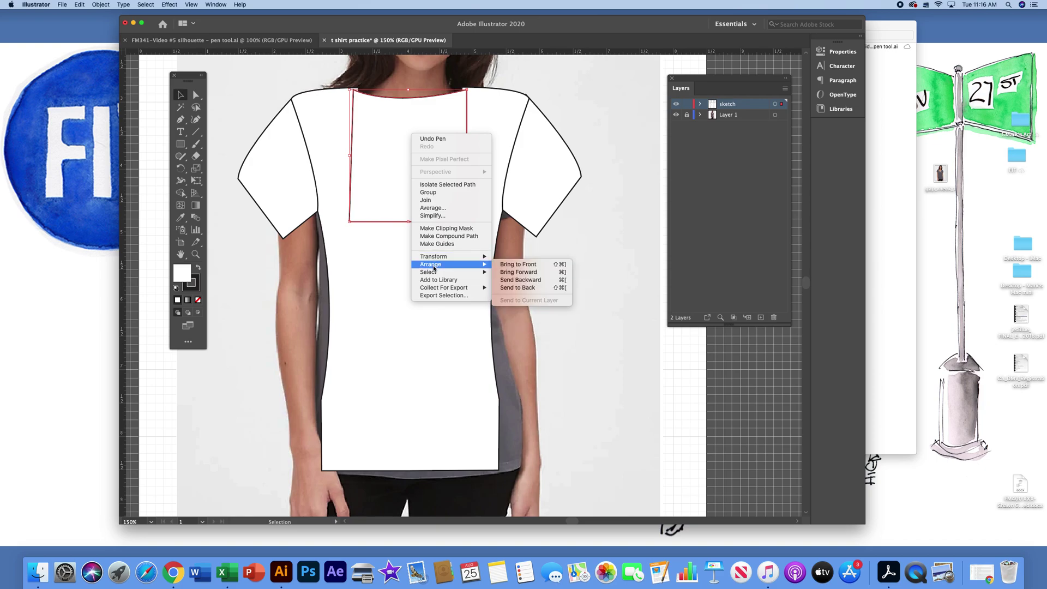
{"action": "left_click", "coordinate": [531, 287]}
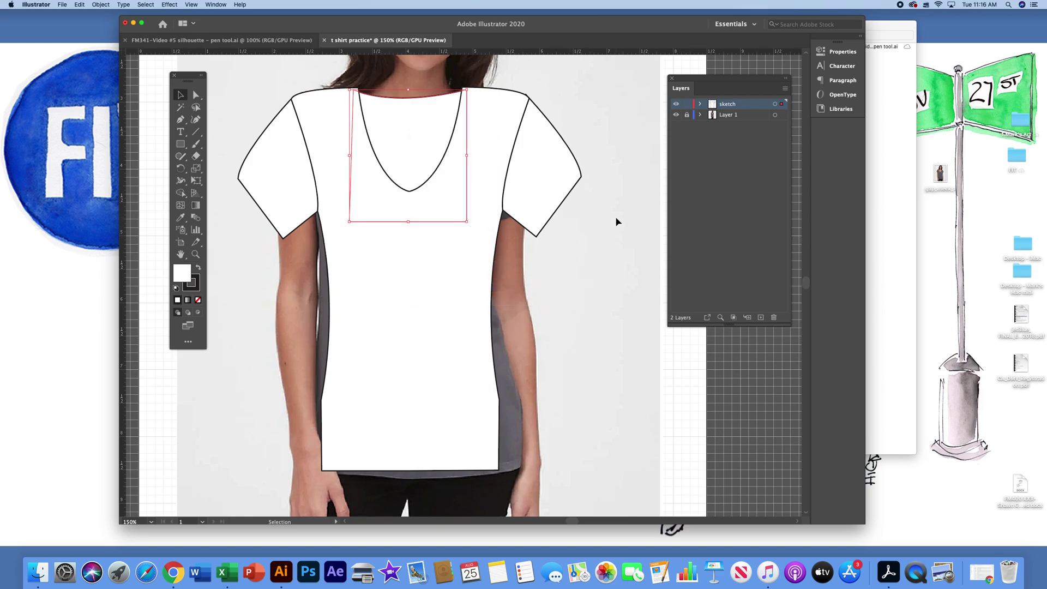
{"action": "left_click", "coordinate": [561, 107]}
{"action": "left_click", "coordinate": [411, 138]}
{"action": "key", "text": "Up"}
{"action": "key", "text": "Up"}
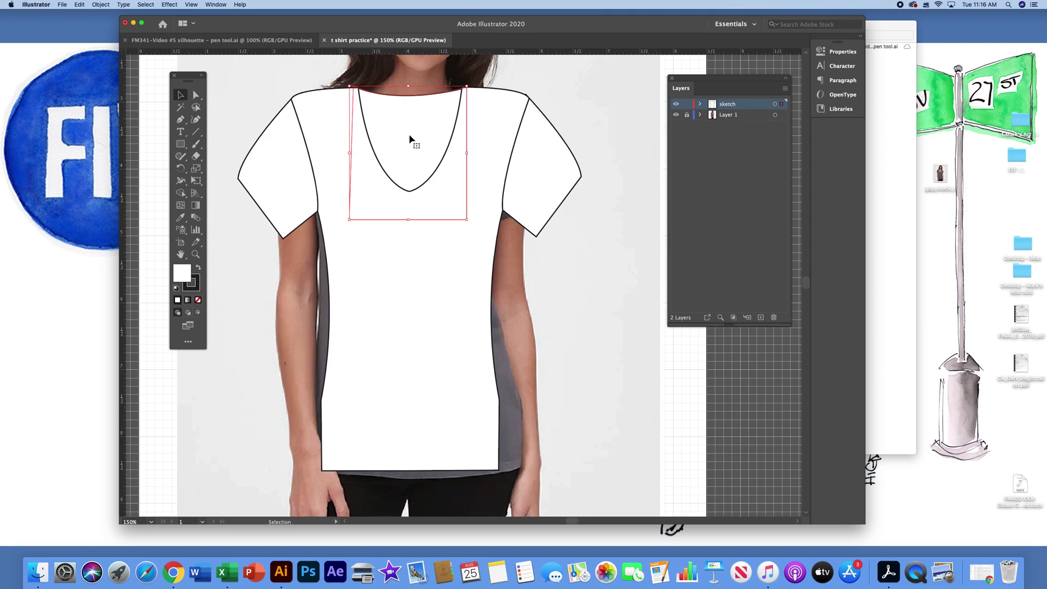
{"action": "left_click", "coordinate": [599, 103]}
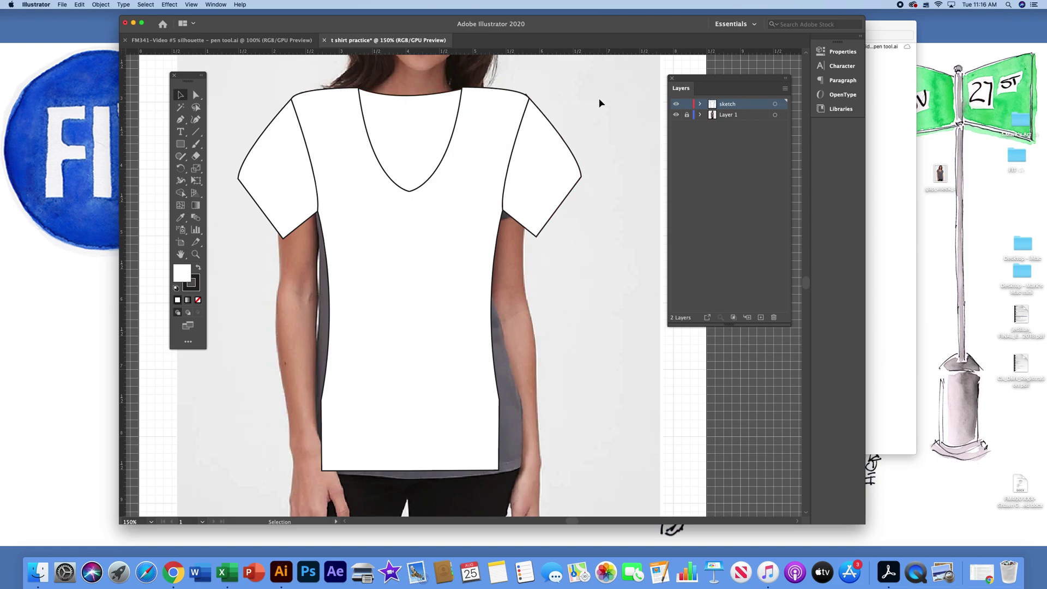